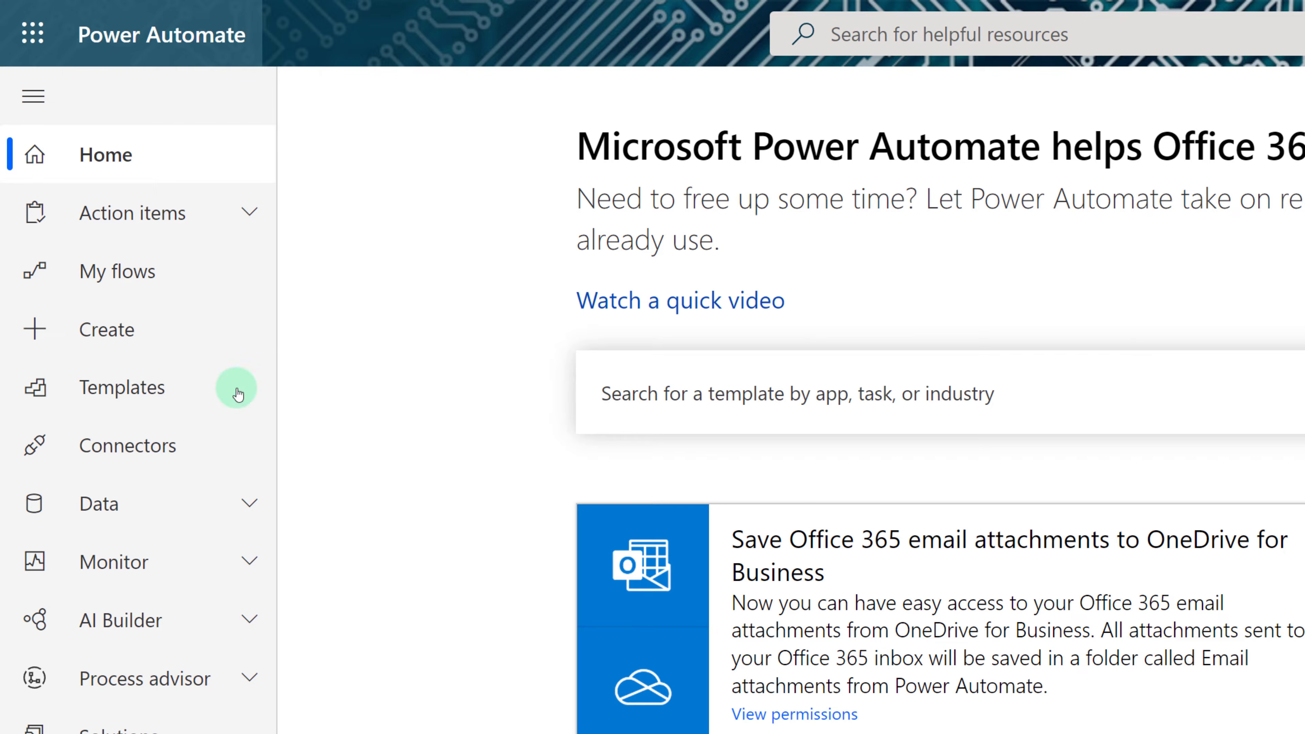
# Create an automated cloud flow named "List to Planner" with the SharePoint trigger "When an item is created".
pyautogui.click(115, 344)
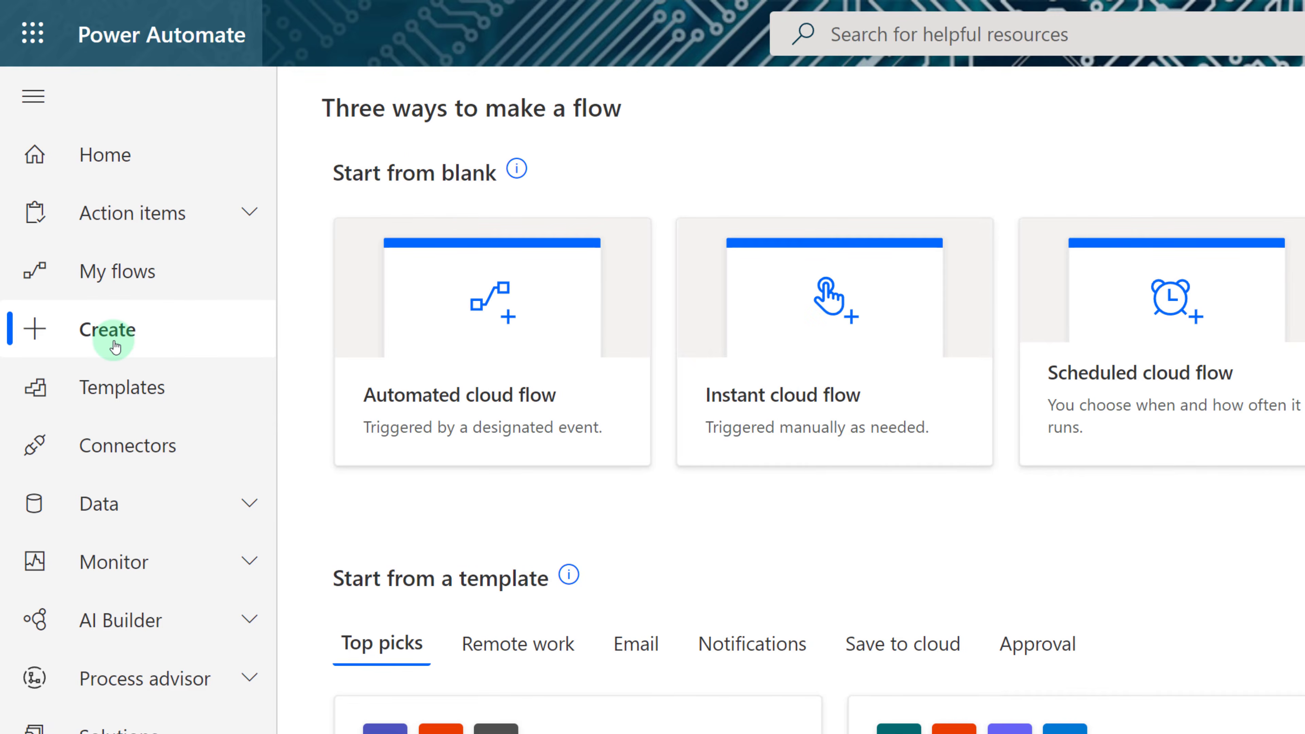
pyautogui.click(357, 320)
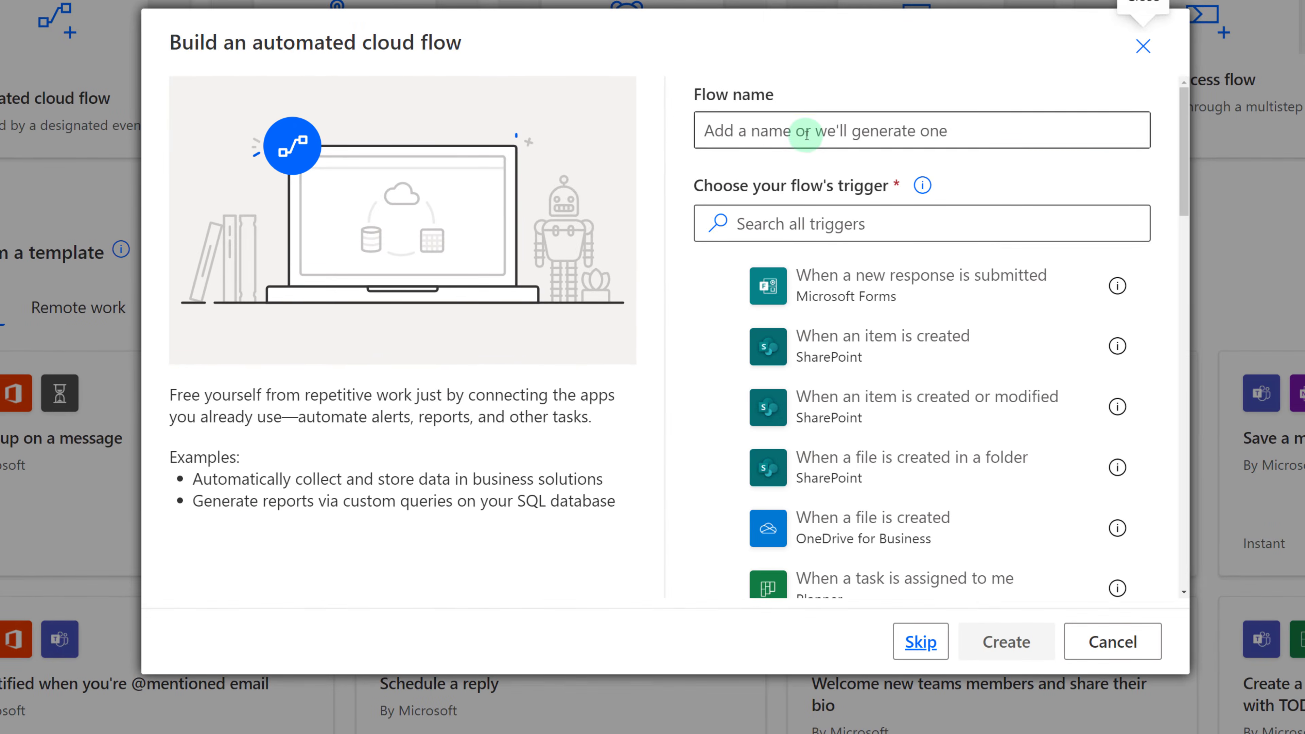
pyautogui.click(805, 133)
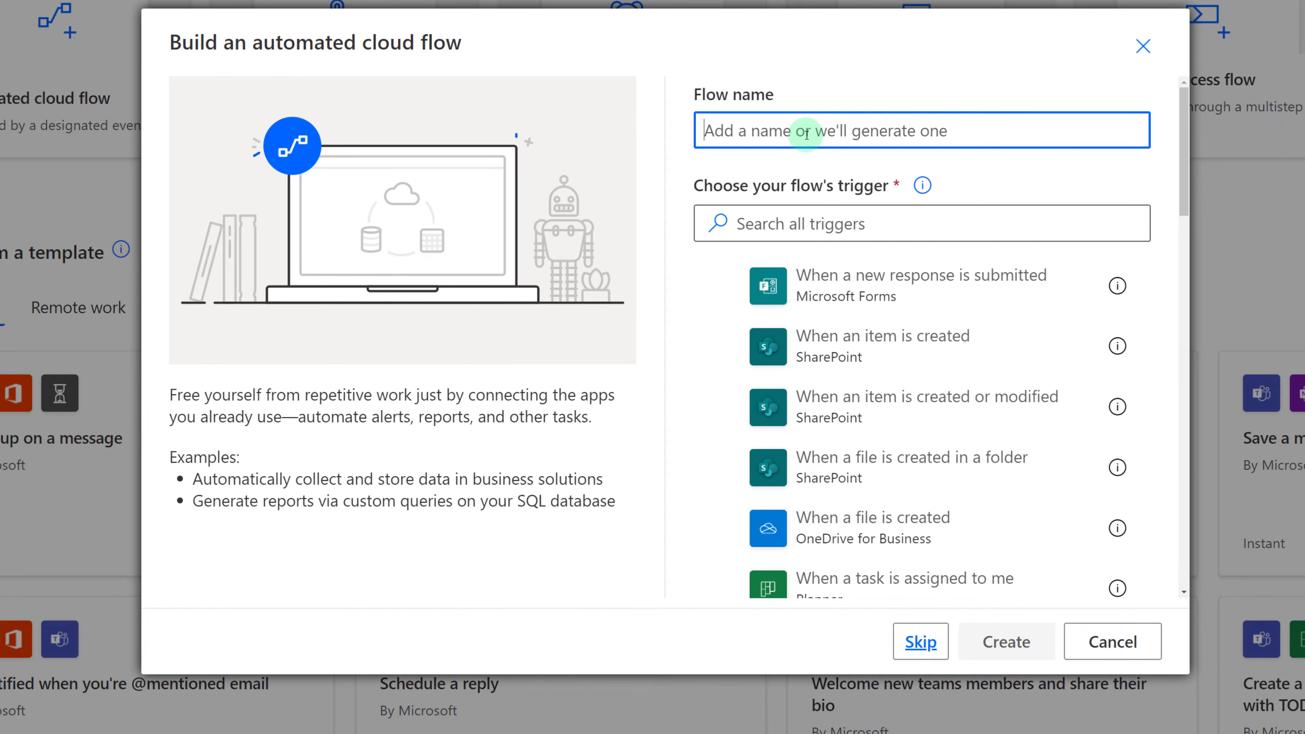
pyautogui.write('List to P')
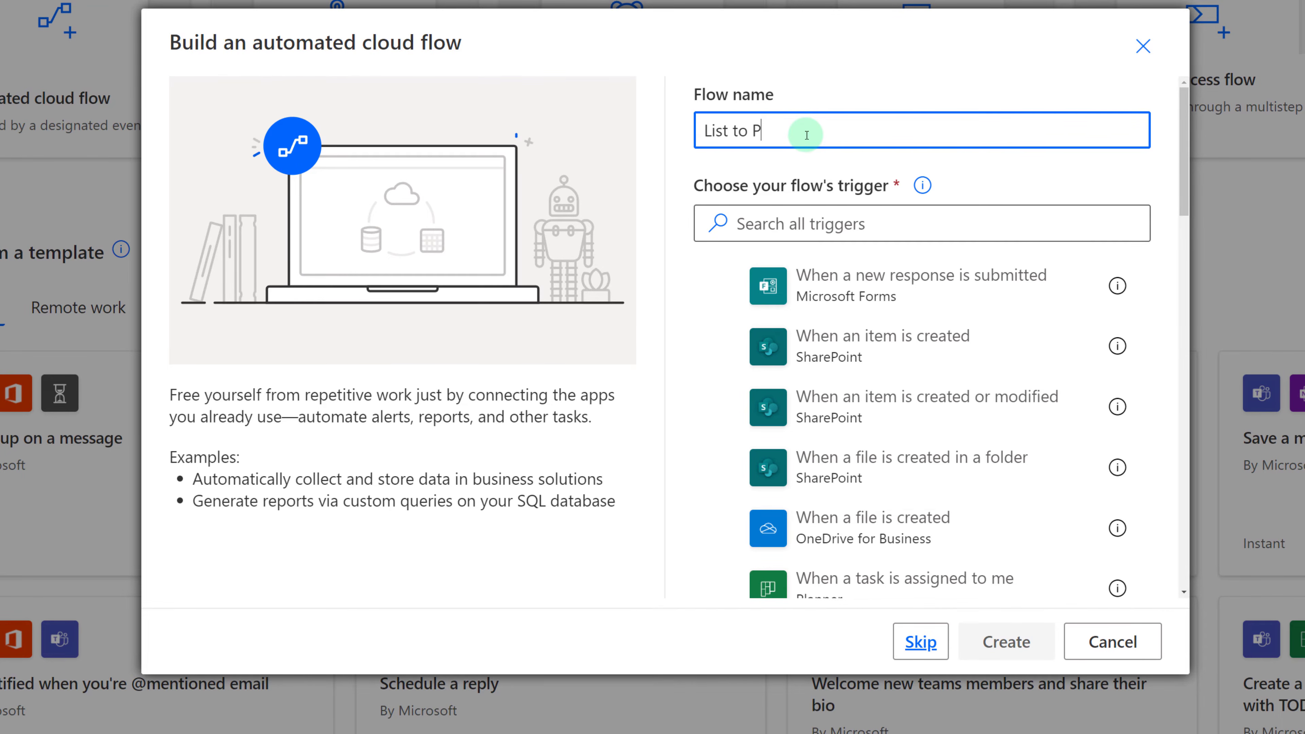
pyautogui.write('lanne')
pyautogui.press('BackSpace')
pyautogui.write('ner')
pyautogui.press('Tab')
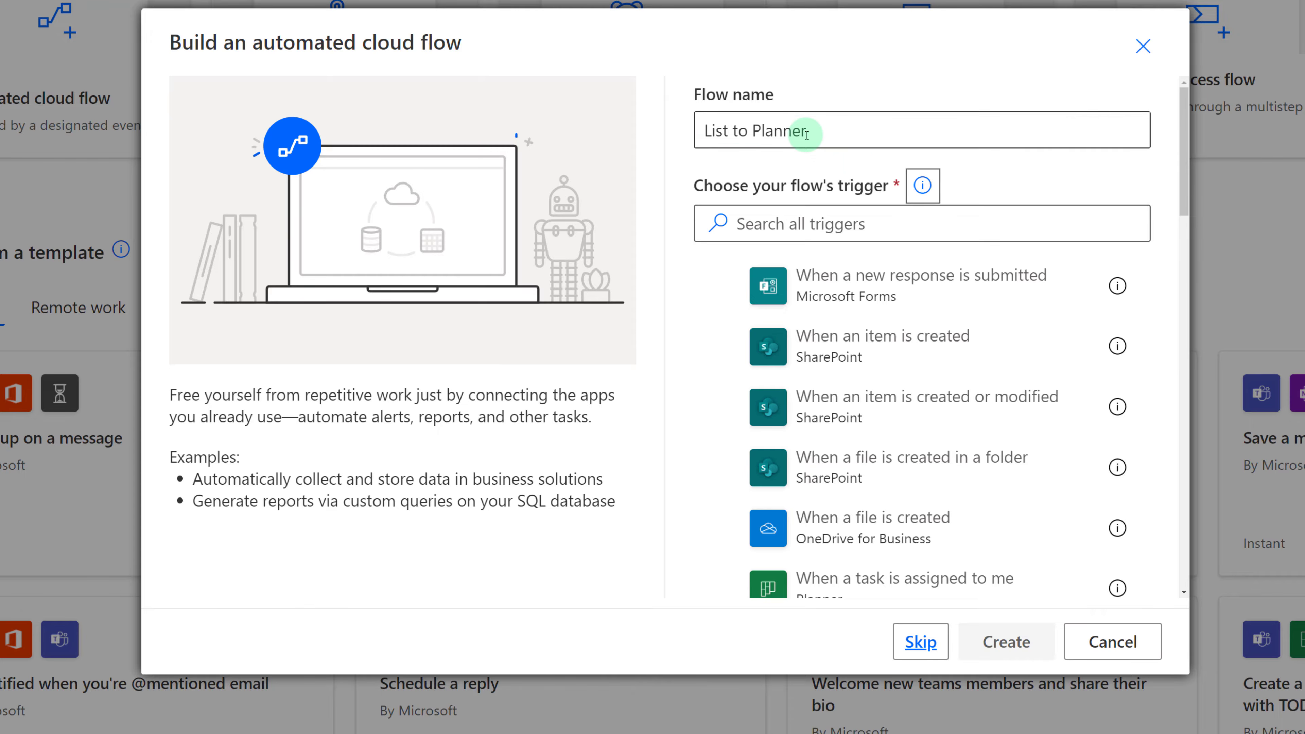
pyautogui.press('Tab')
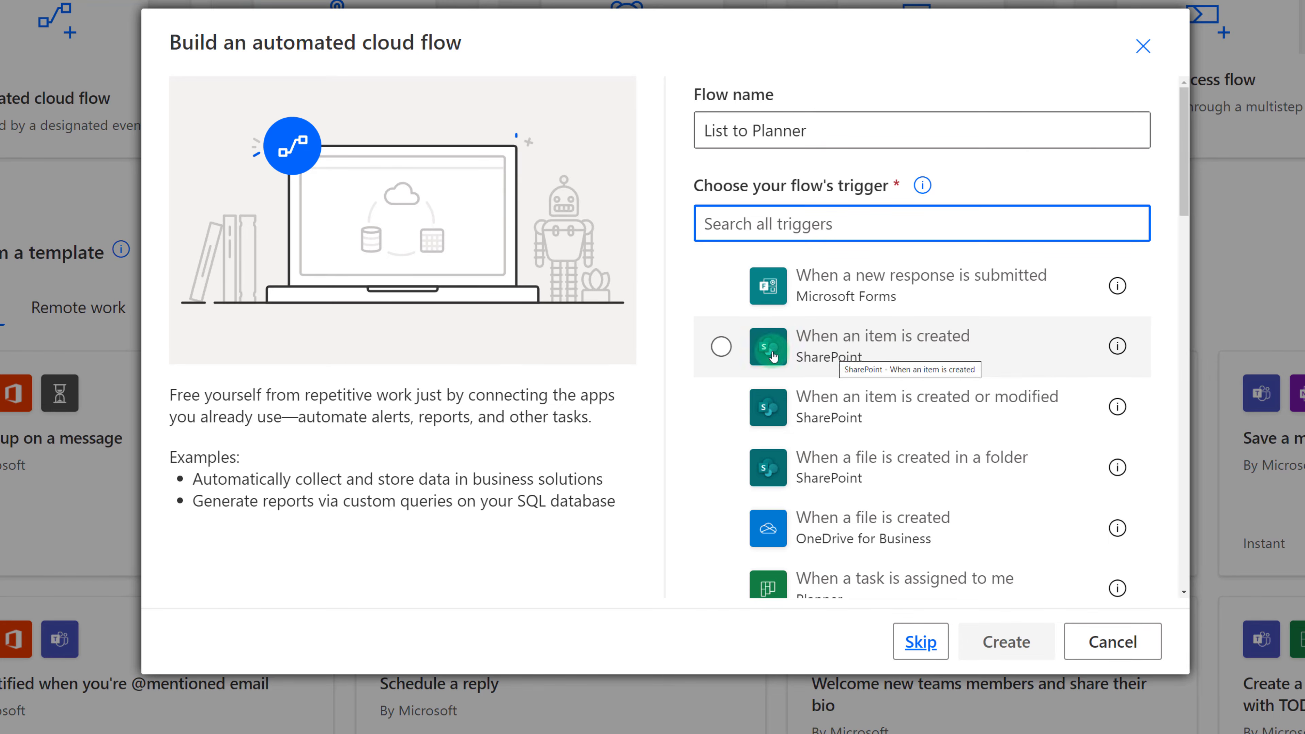
pyautogui.click(720, 348)
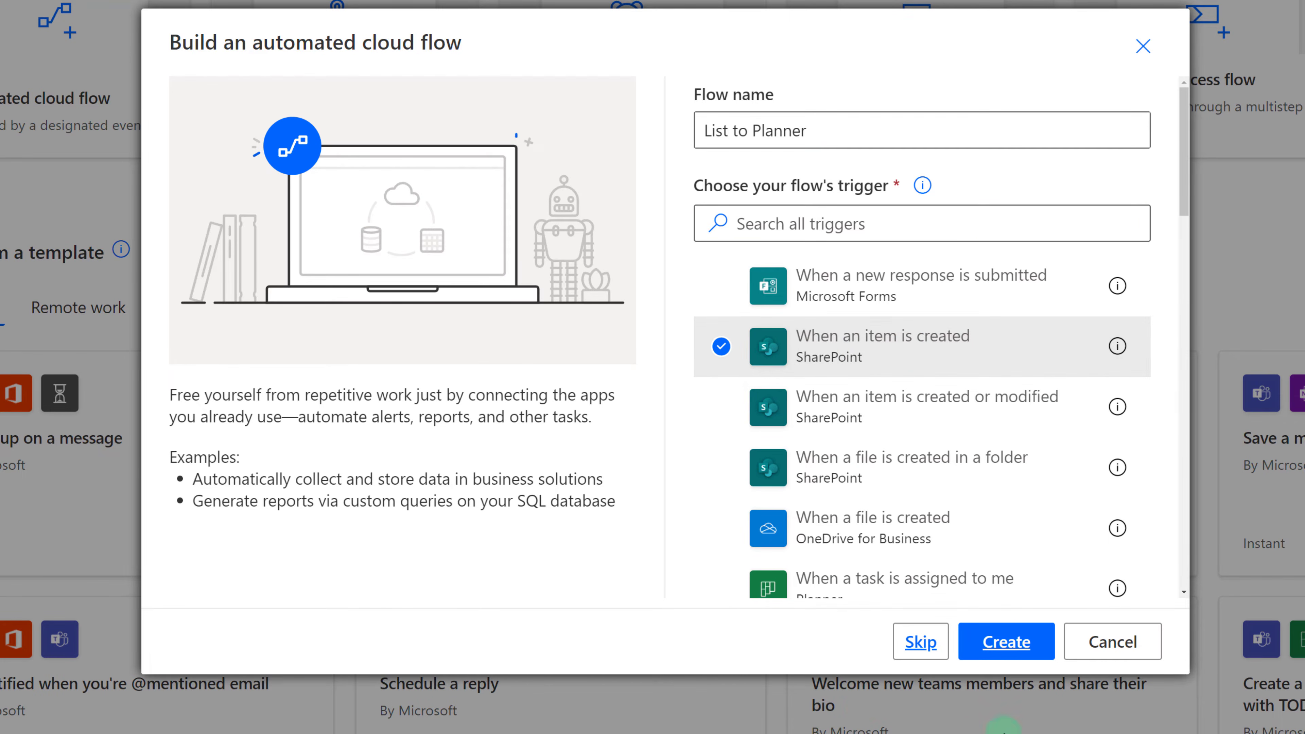
pyautogui.click(996, 656)
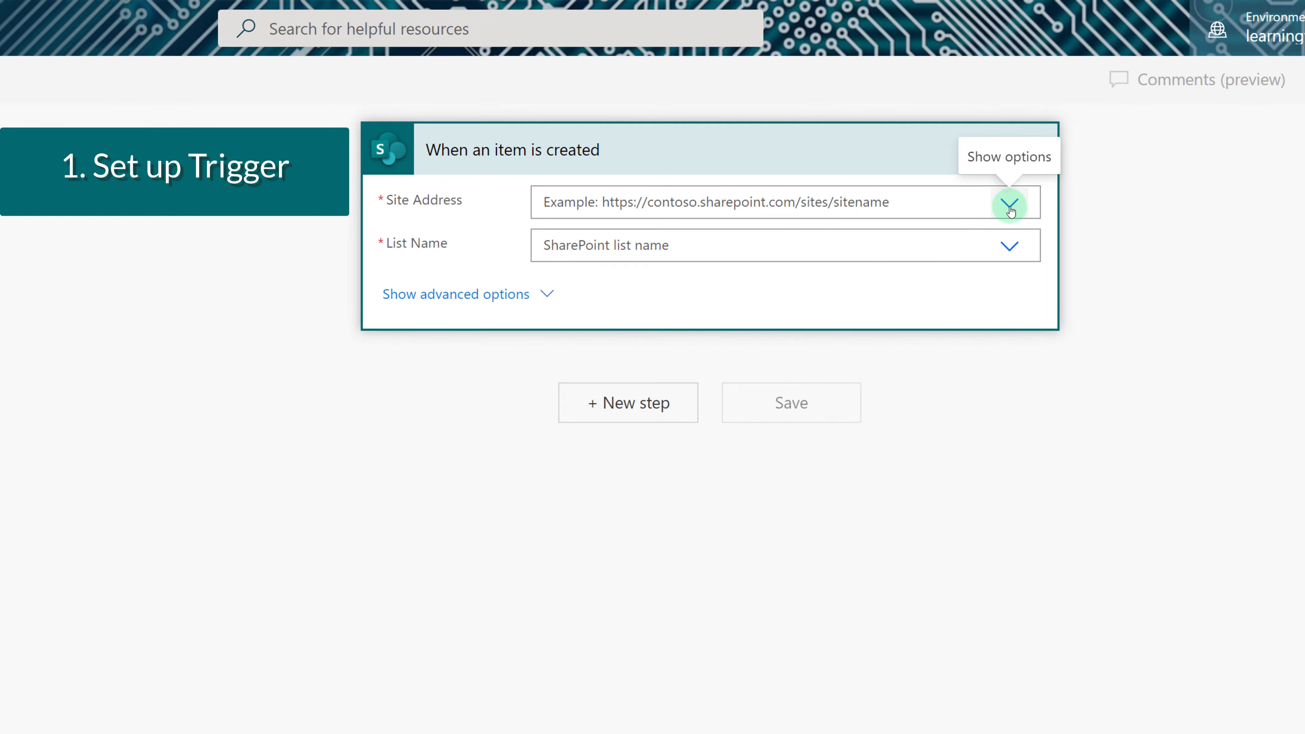
# Set the trigger's site address to the Testing Team site and its list name to Roadmap Tracking.
pyautogui.click(1009, 206)
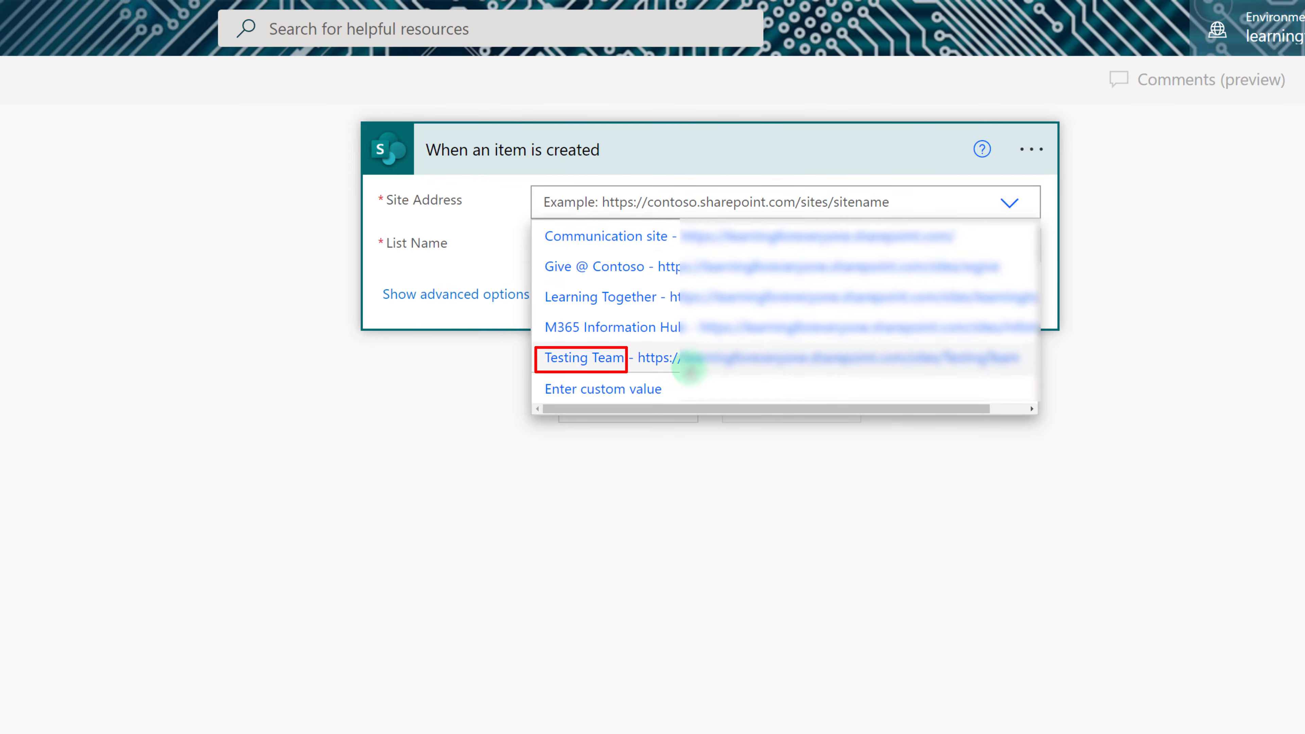
pyautogui.click(692, 366)
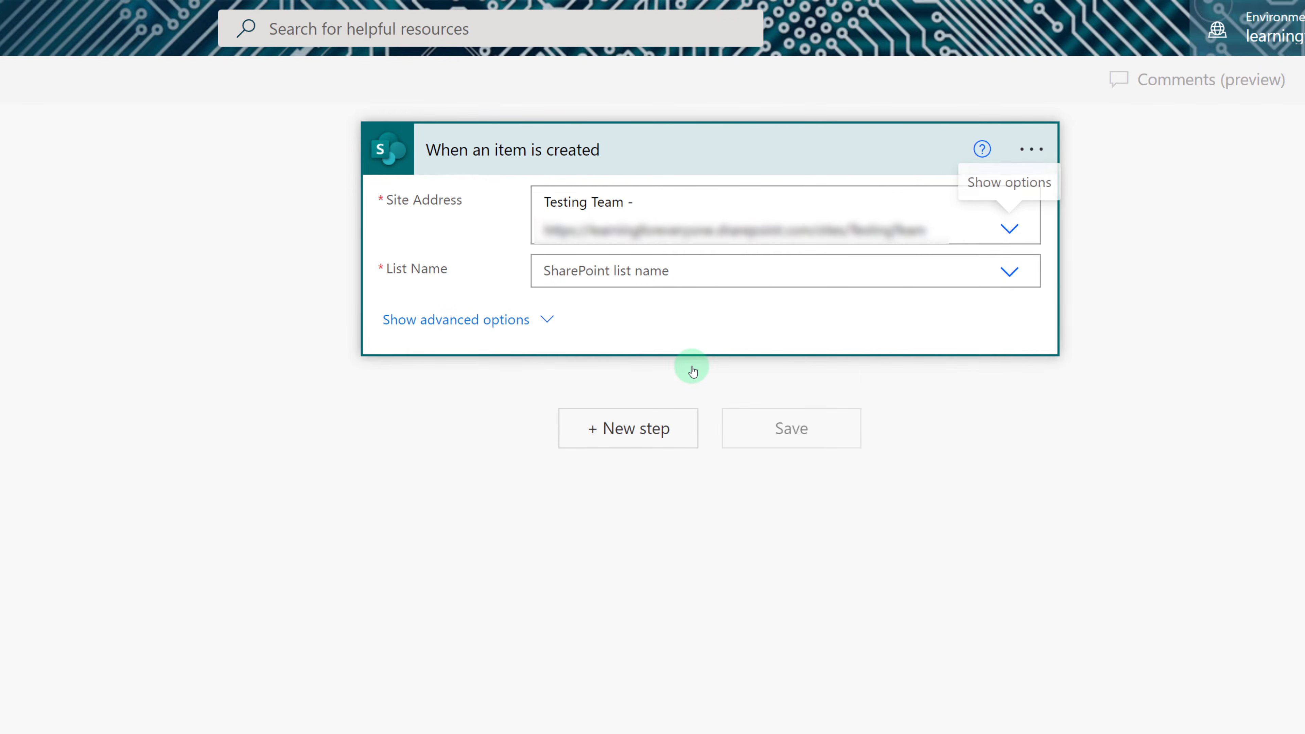
pyautogui.click(1025, 270)
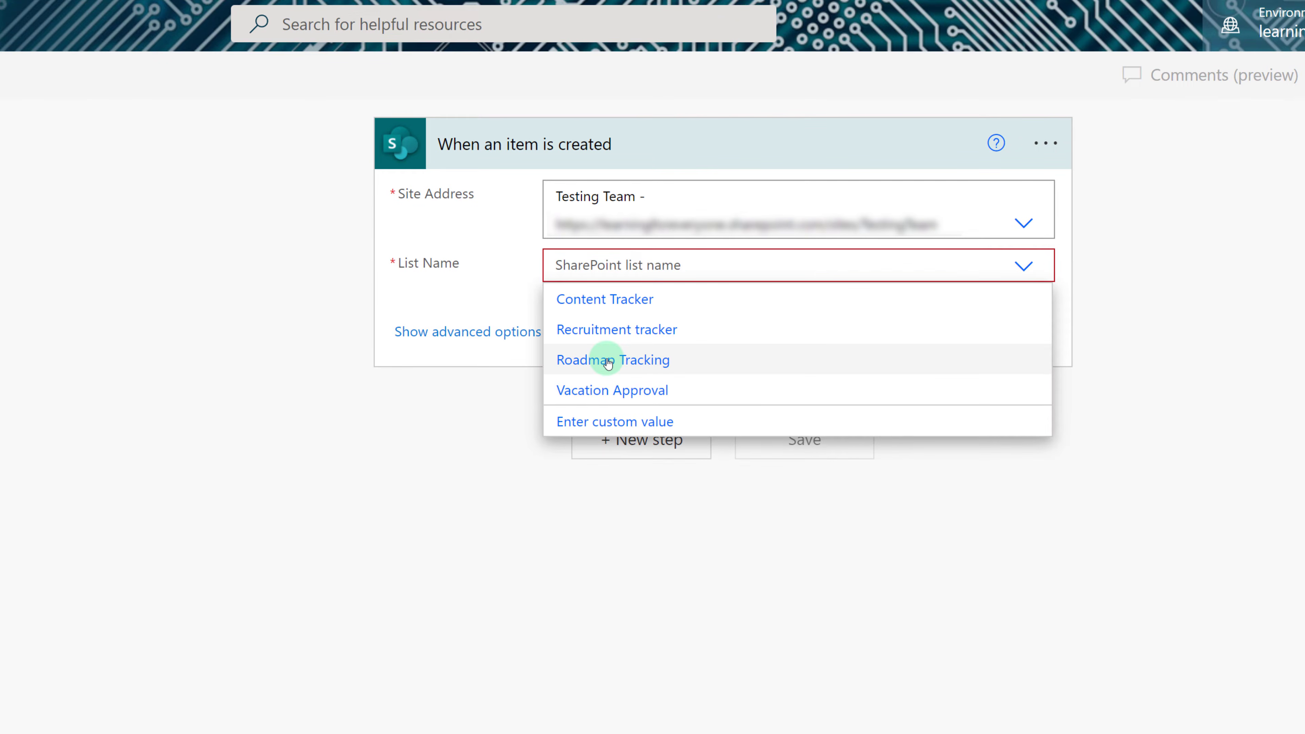
pyautogui.click(583, 366)
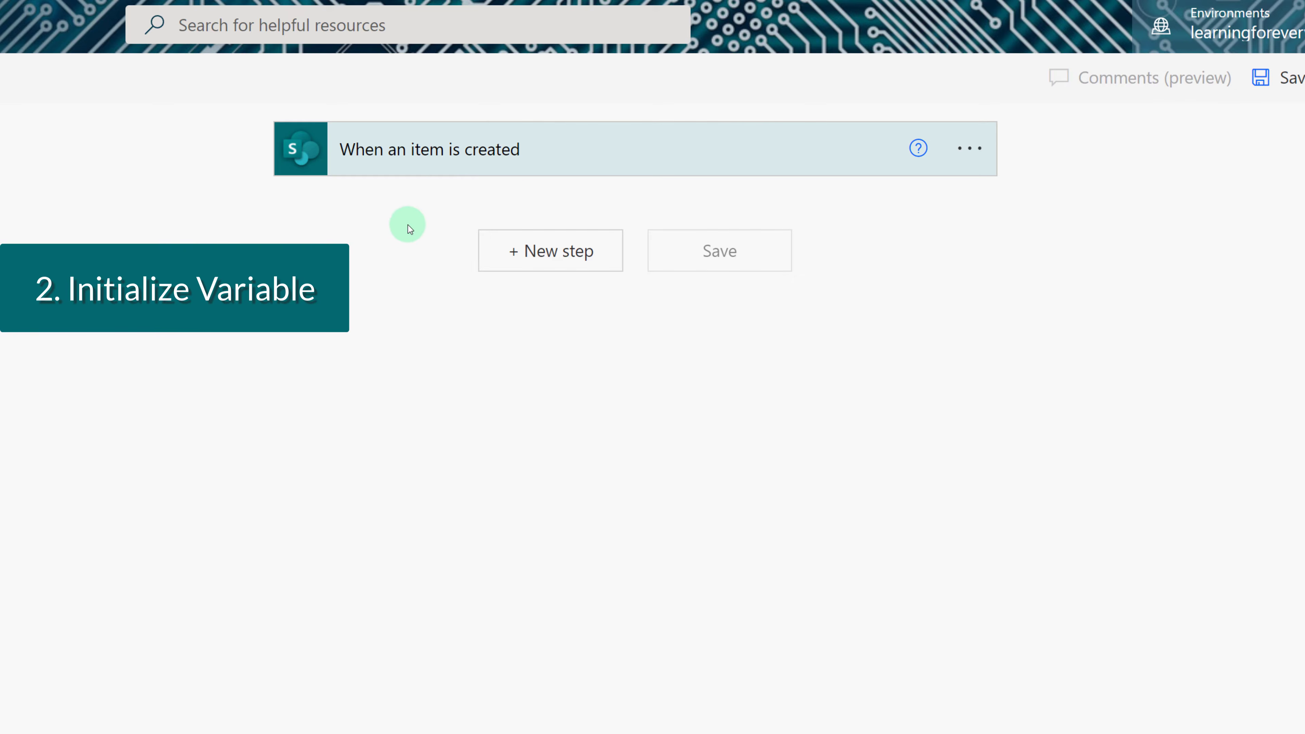
# Add an Initialize variable action below the "When an item is created" trigger.
pyautogui.click(525, 259)
pyautogui.click(394, 319)
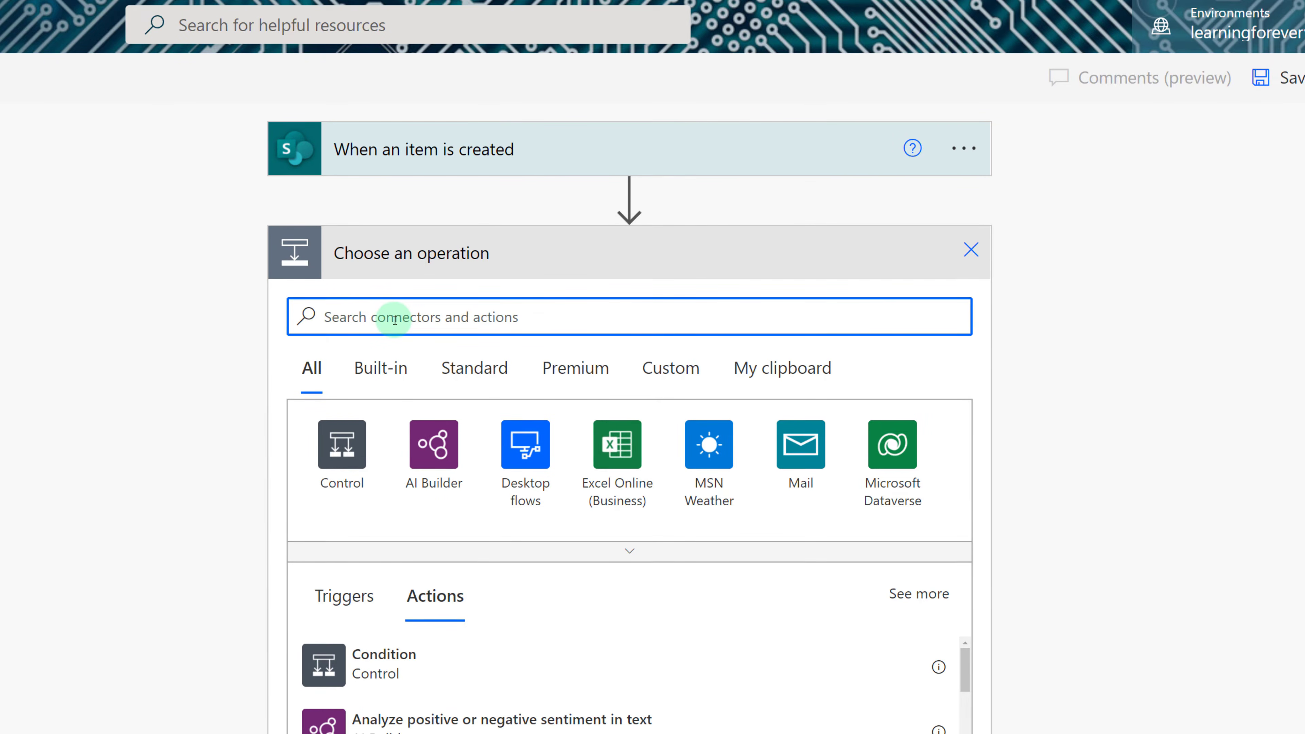
pyautogui.write('vari')
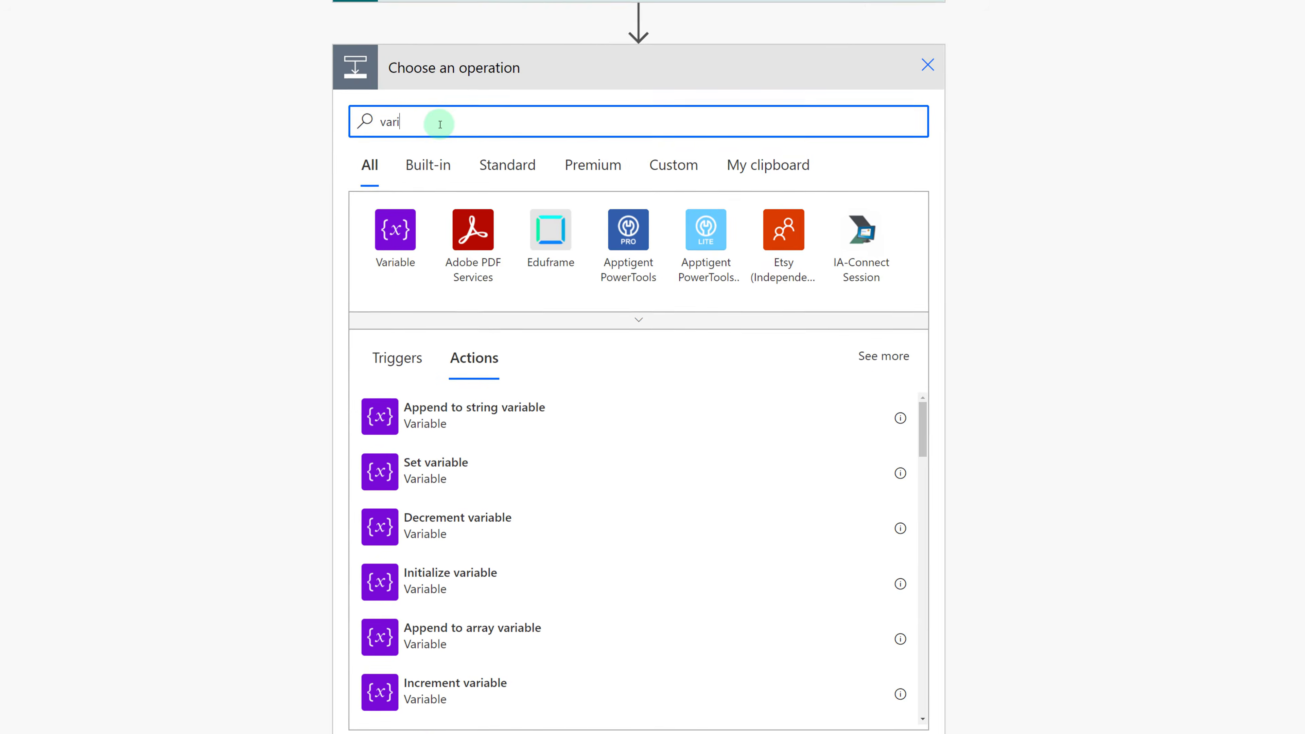
pyautogui.click(395, 581)
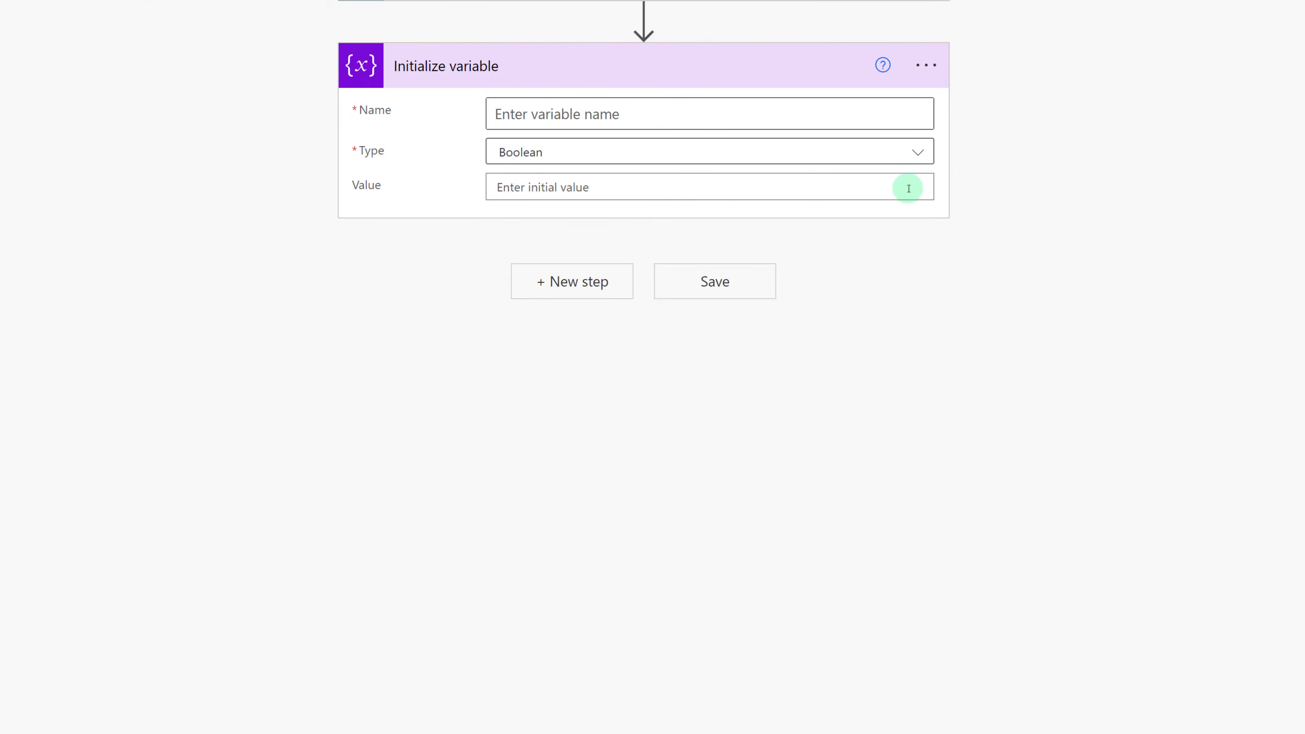
# Set the initialized variable's type to String and name it "Multiple Tasks".
pyautogui.click(923, 161)
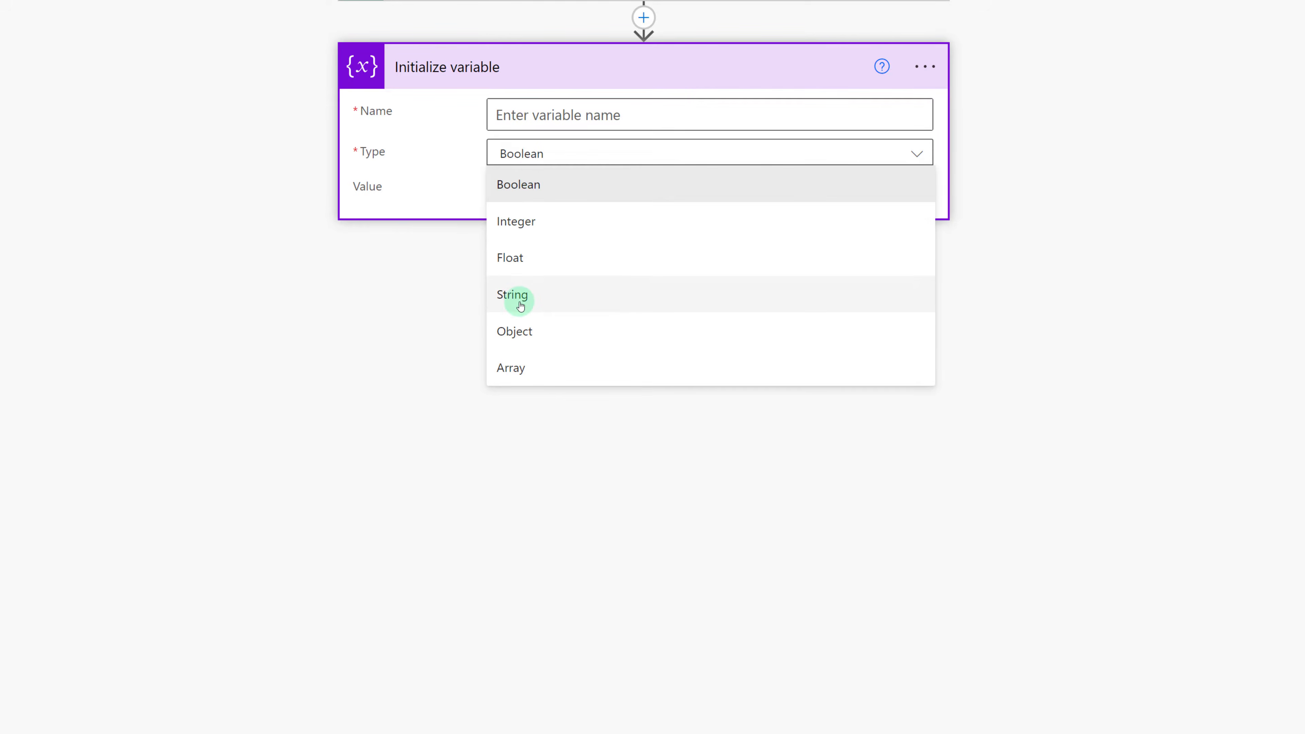
pyautogui.click(520, 298)
pyautogui.click(525, 116)
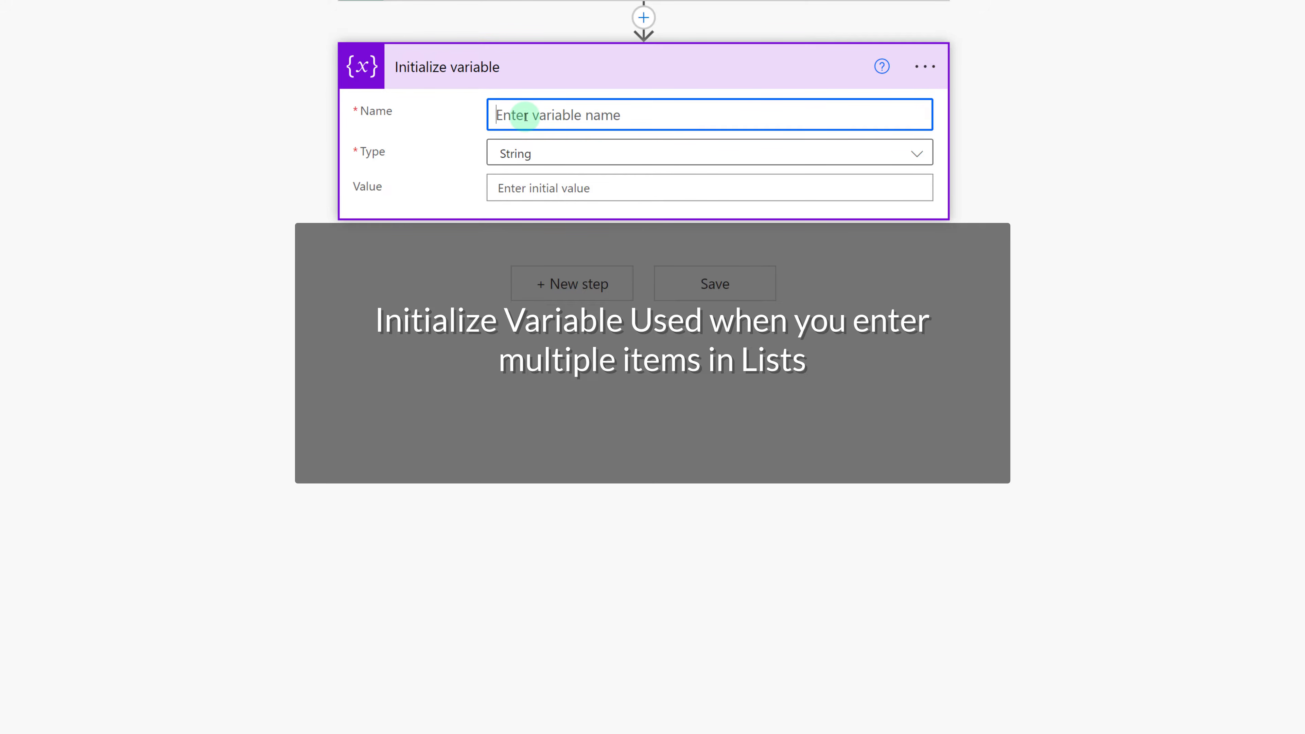
pyautogui.write('Mu')
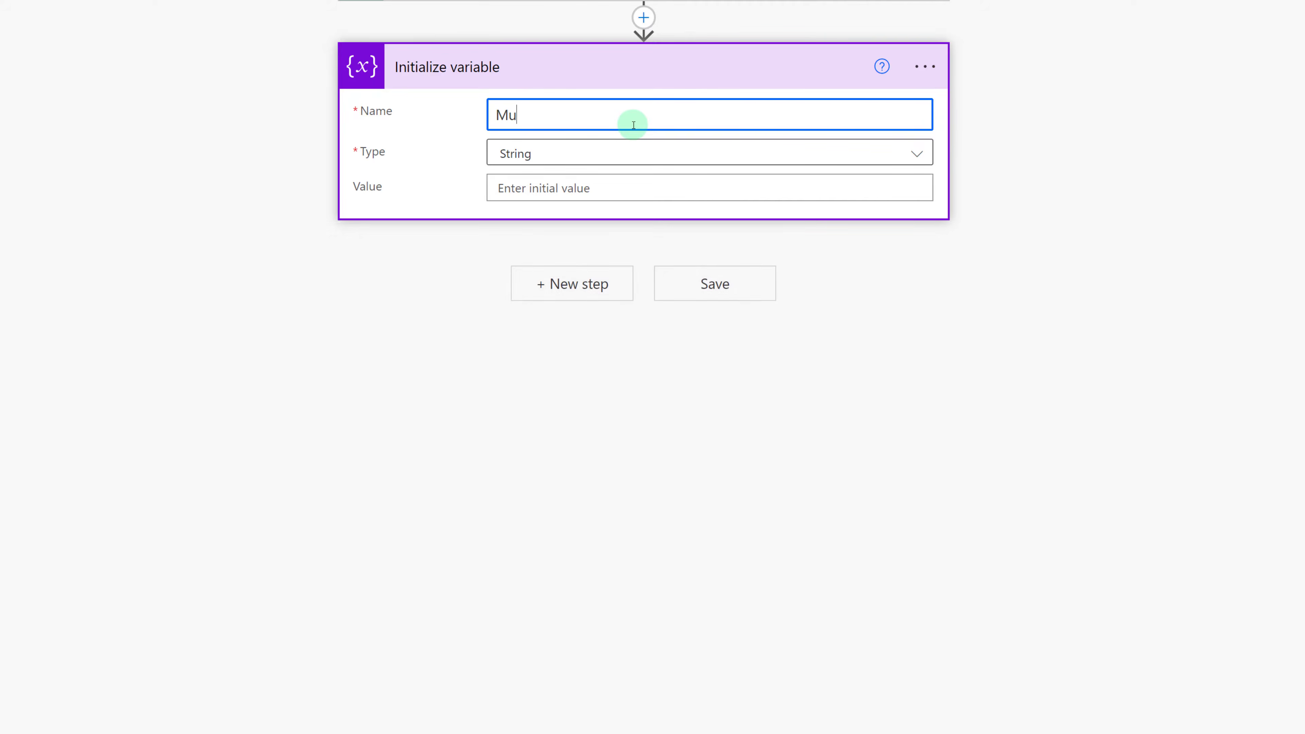
pyautogui.write('ltiple Tasks')
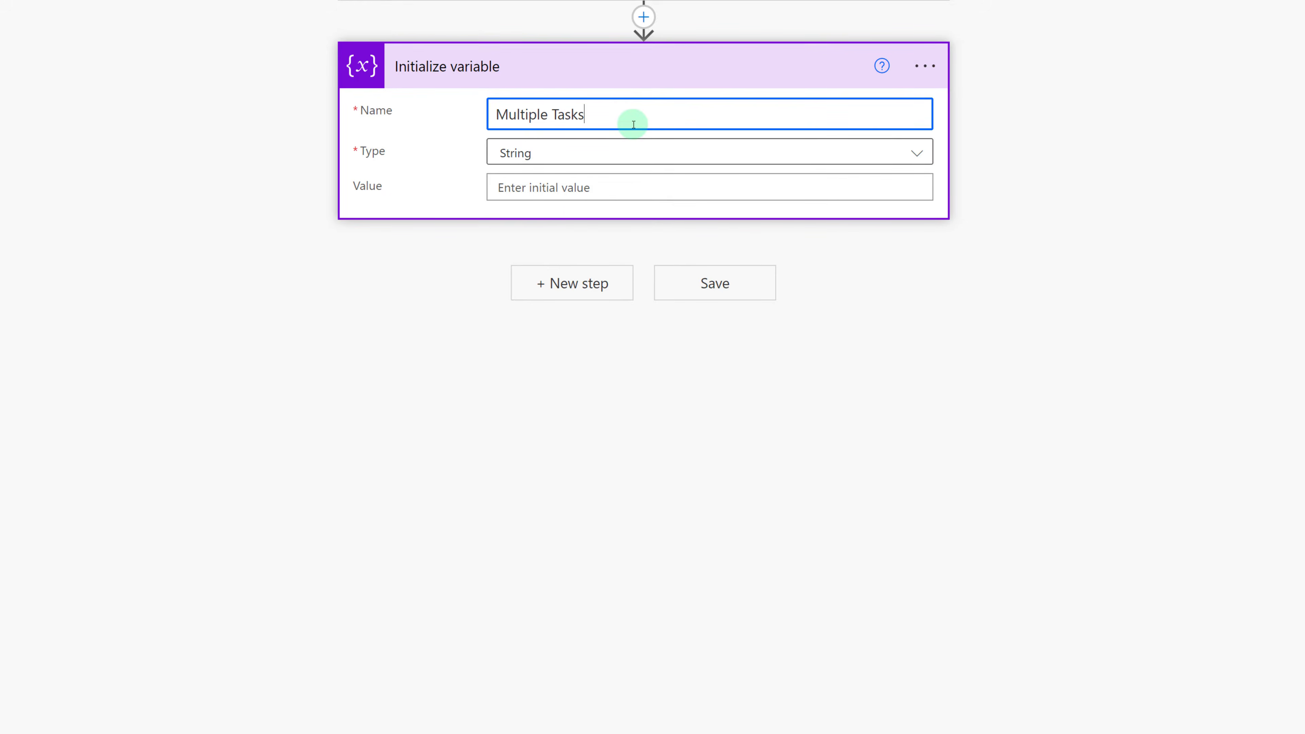
# Add a Condition control below the Initialize variable action.
pyautogui.click(624, 285)
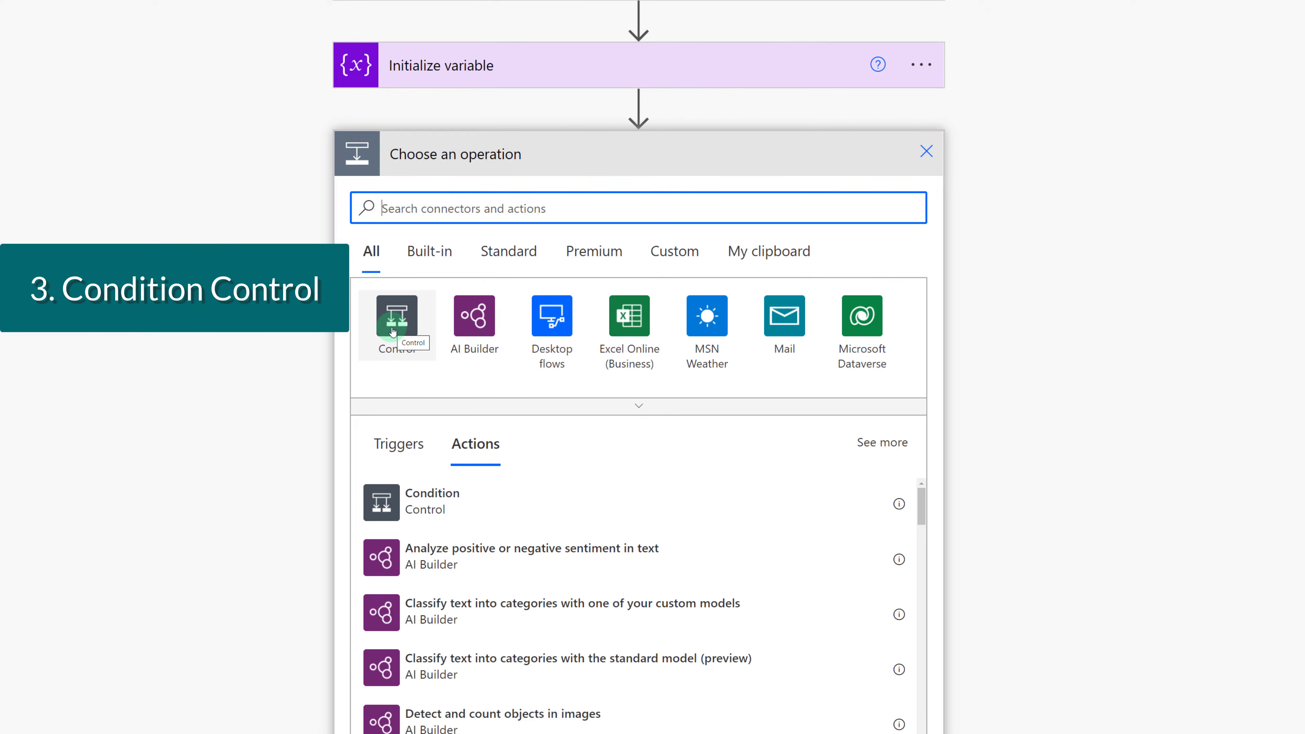
pyautogui.click(393, 332)
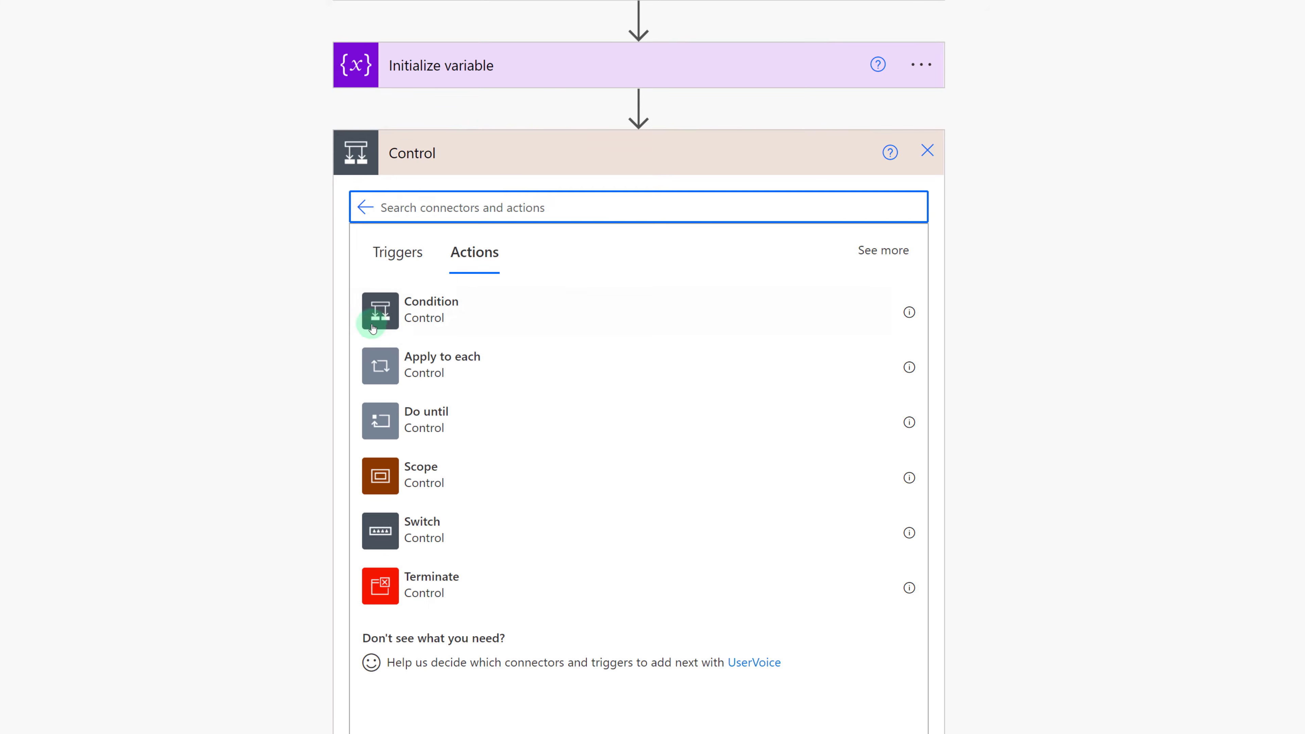
pyautogui.click(373, 328)
# Define the condition so that the list's Send to Planner value is equal to "Yes".
pyautogui.click(407, 217)
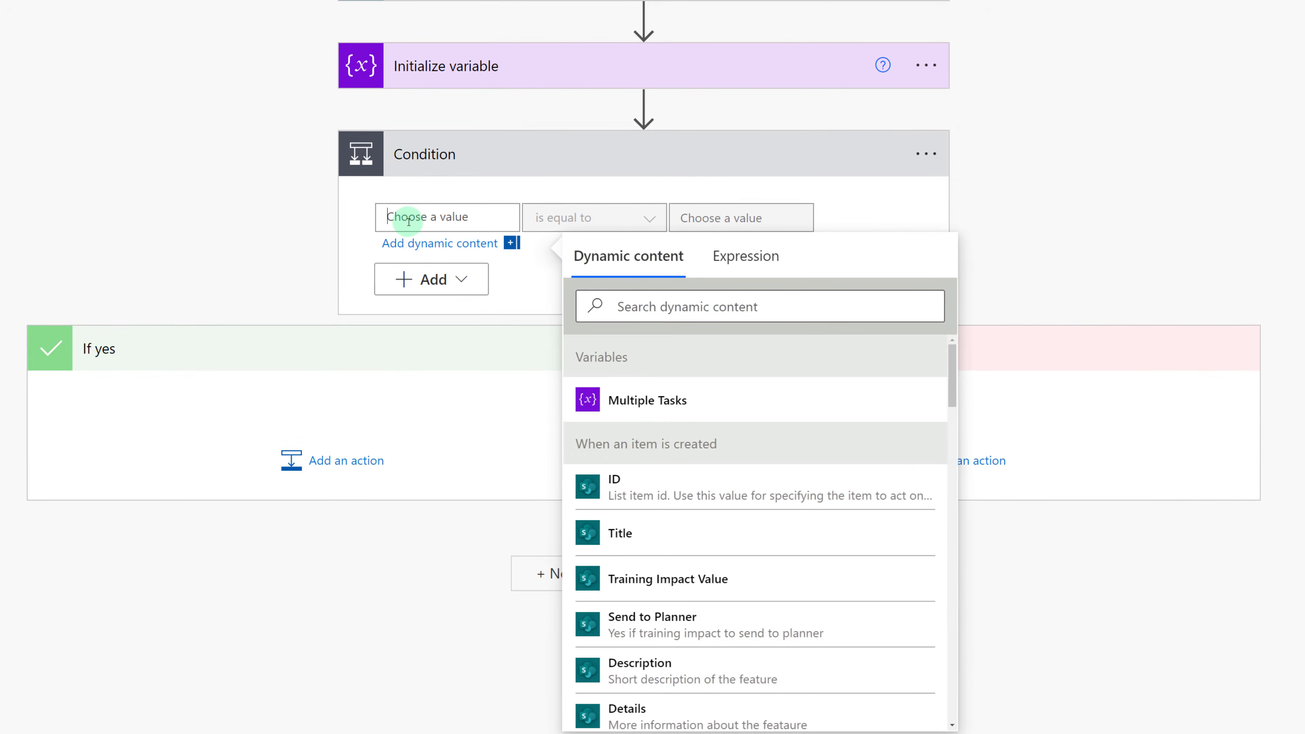
pyautogui.click(640, 636)
pyautogui.click(694, 217)
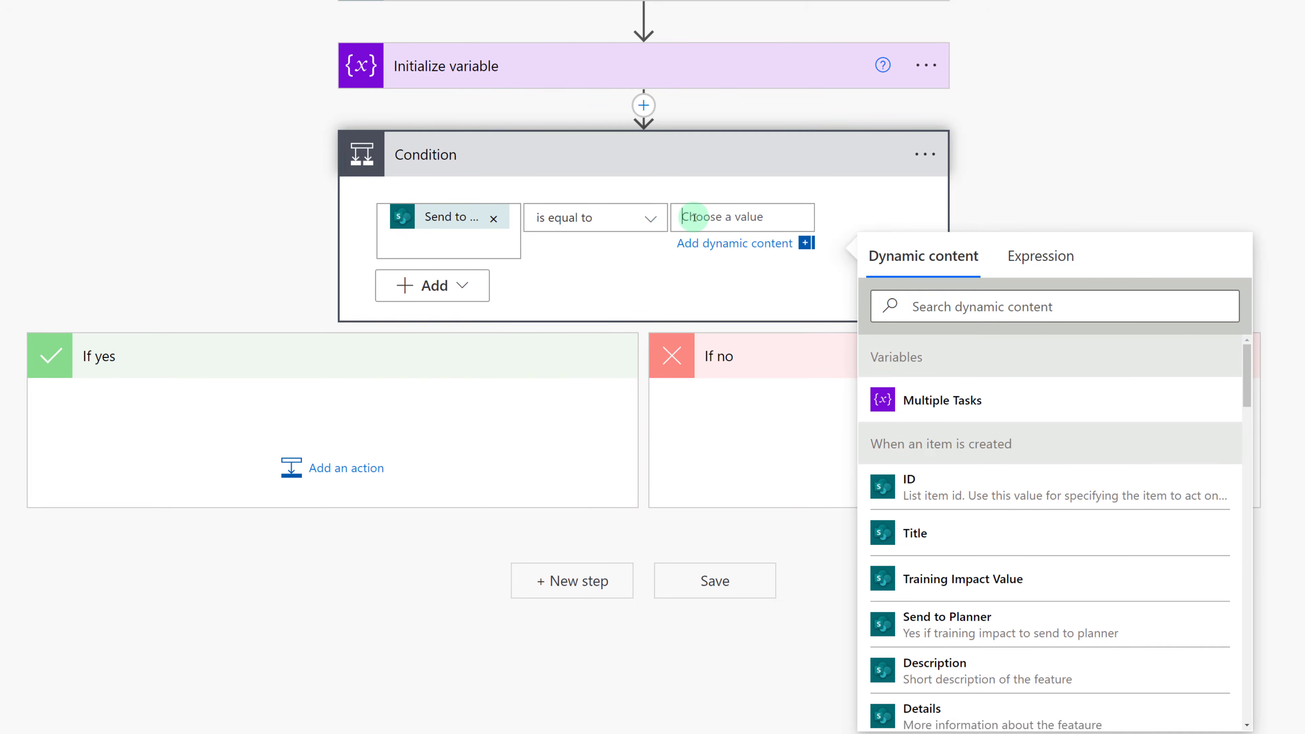
pyautogui.write('Yes')
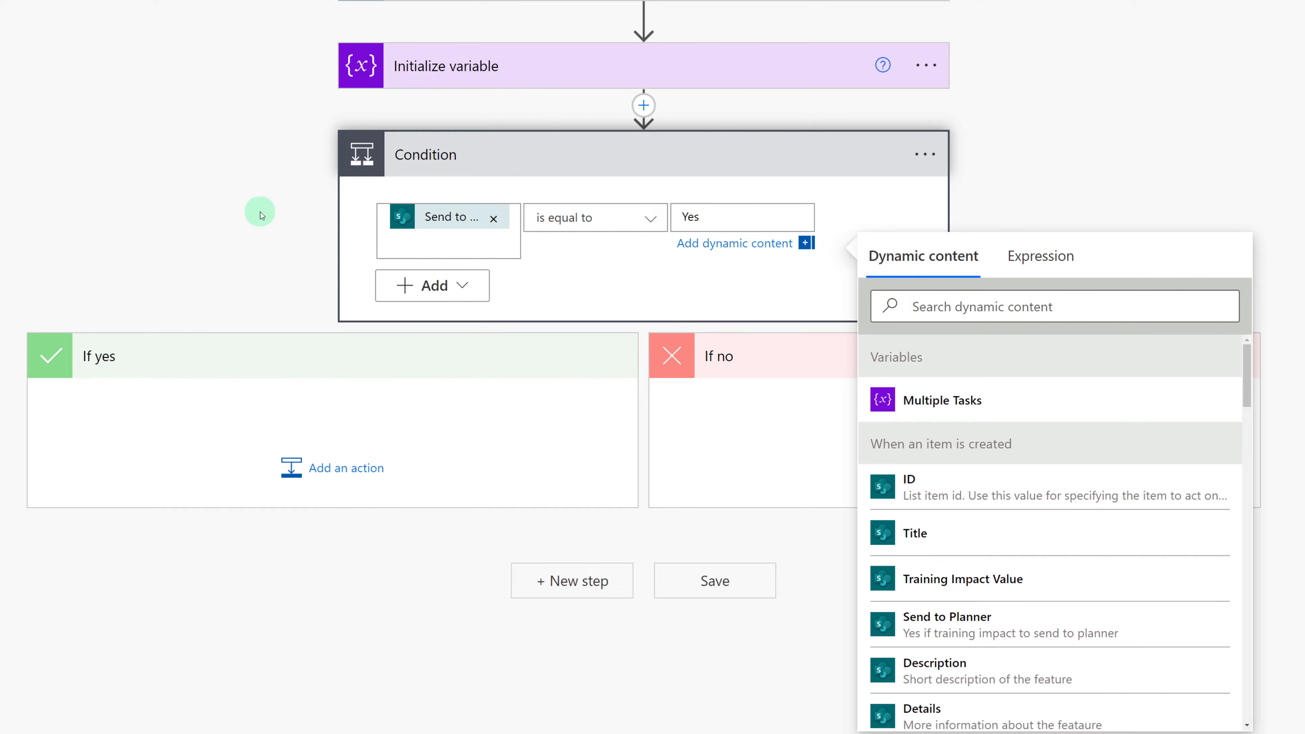
pyautogui.click(248, 200)
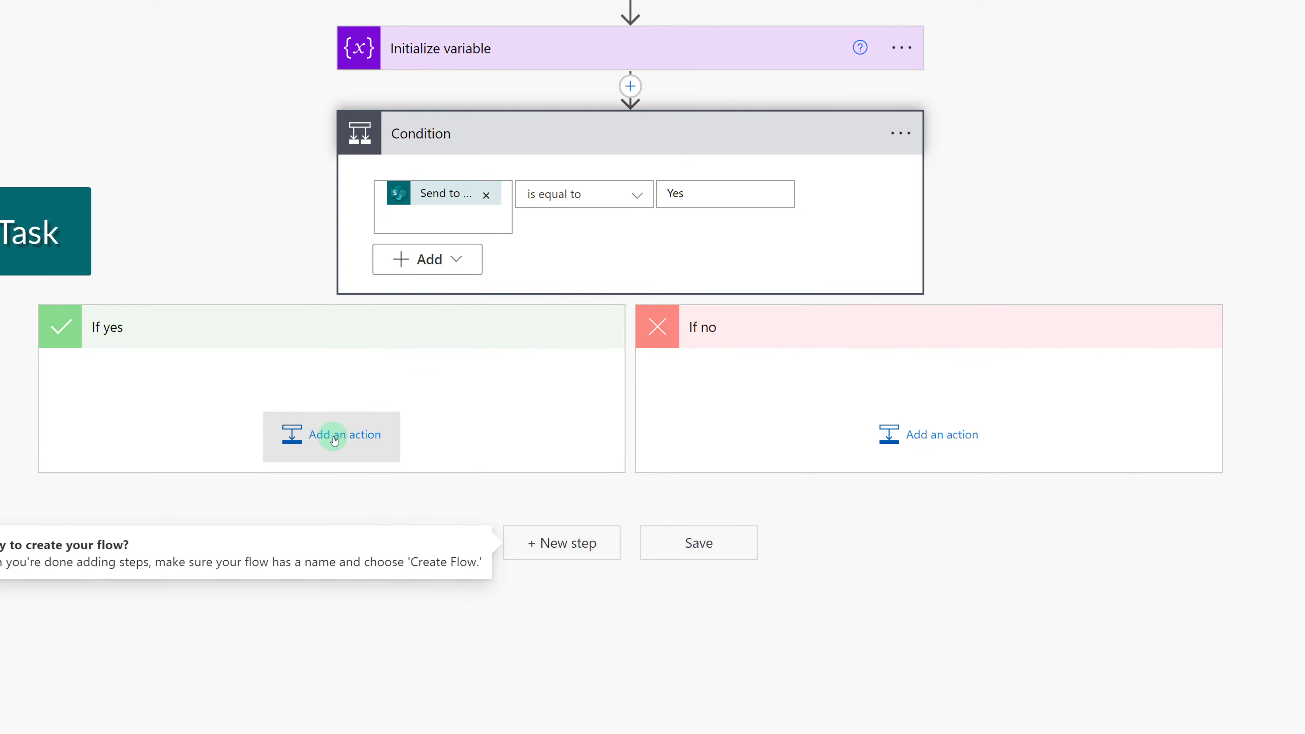
# Add Planner's "Create a task" action (not the preview version) to the condition's If yes branch.
pyautogui.click(334, 437)
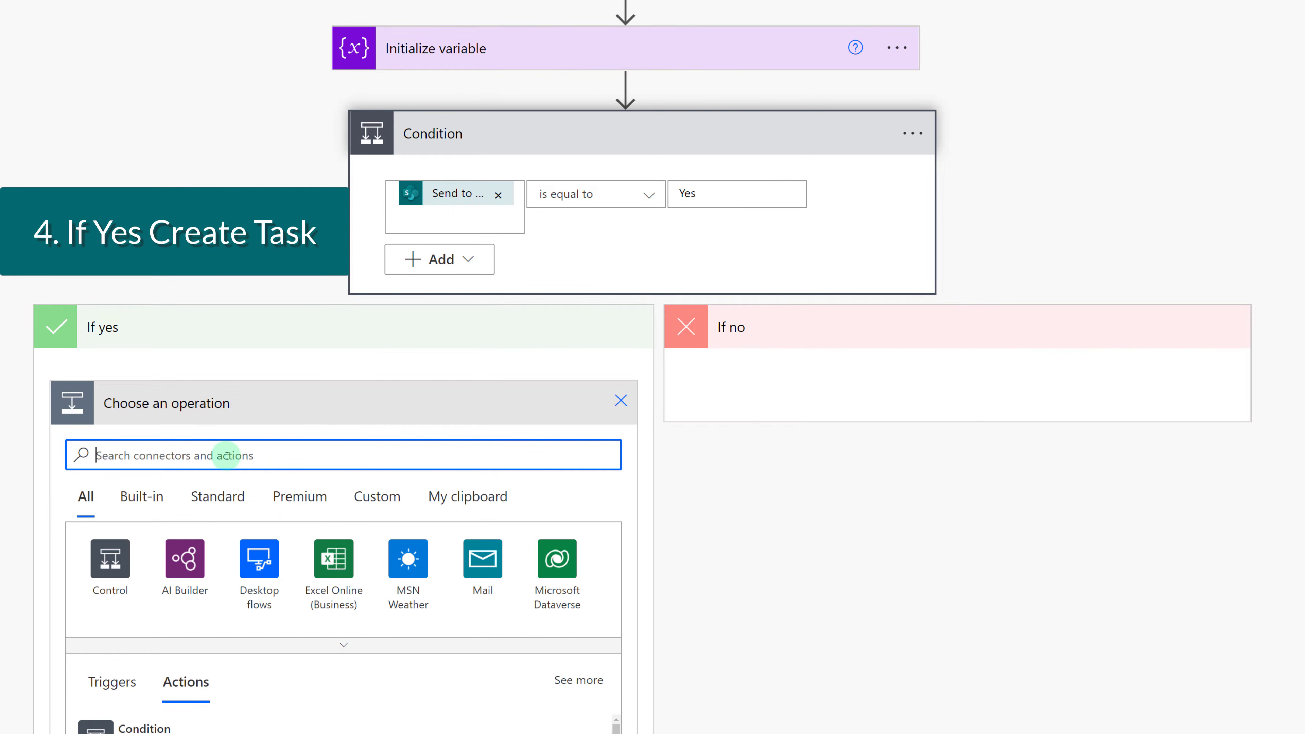
pyautogui.write('Planeer')
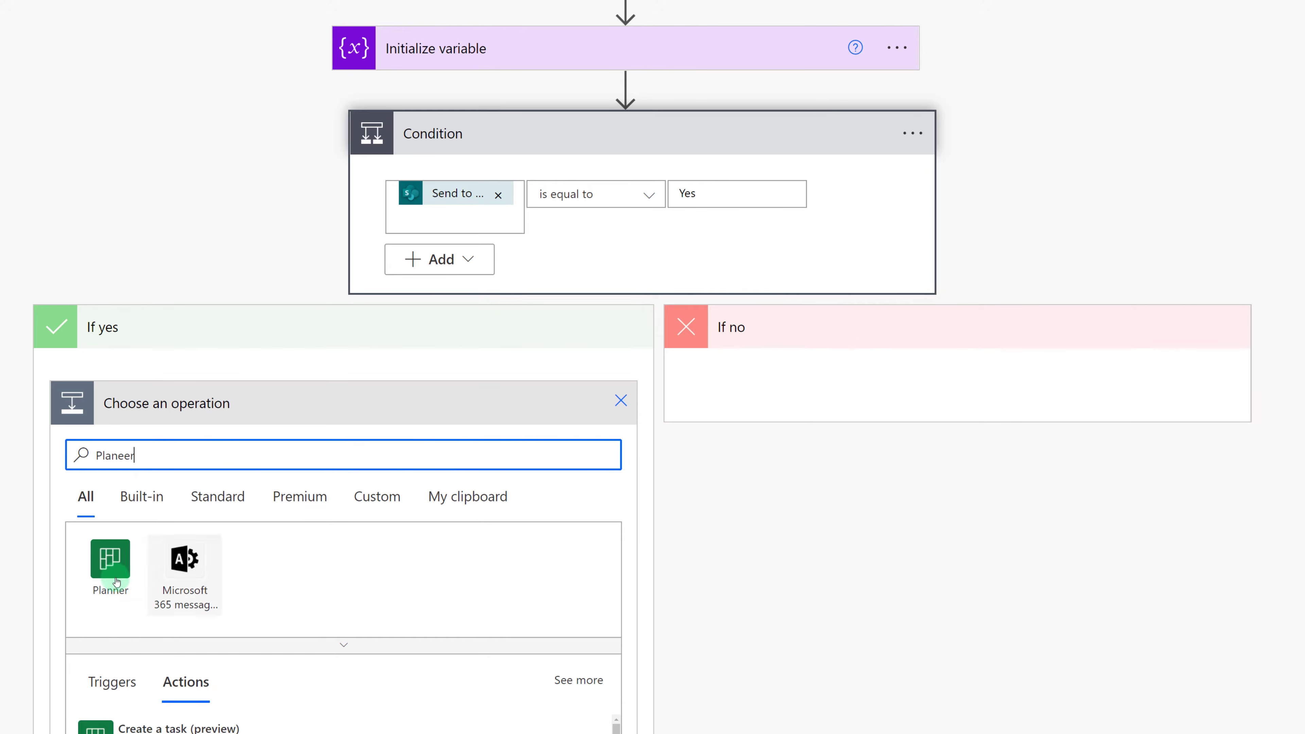
pyautogui.click(110, 558)
pyautogui.scroll(-5, 920, 585)
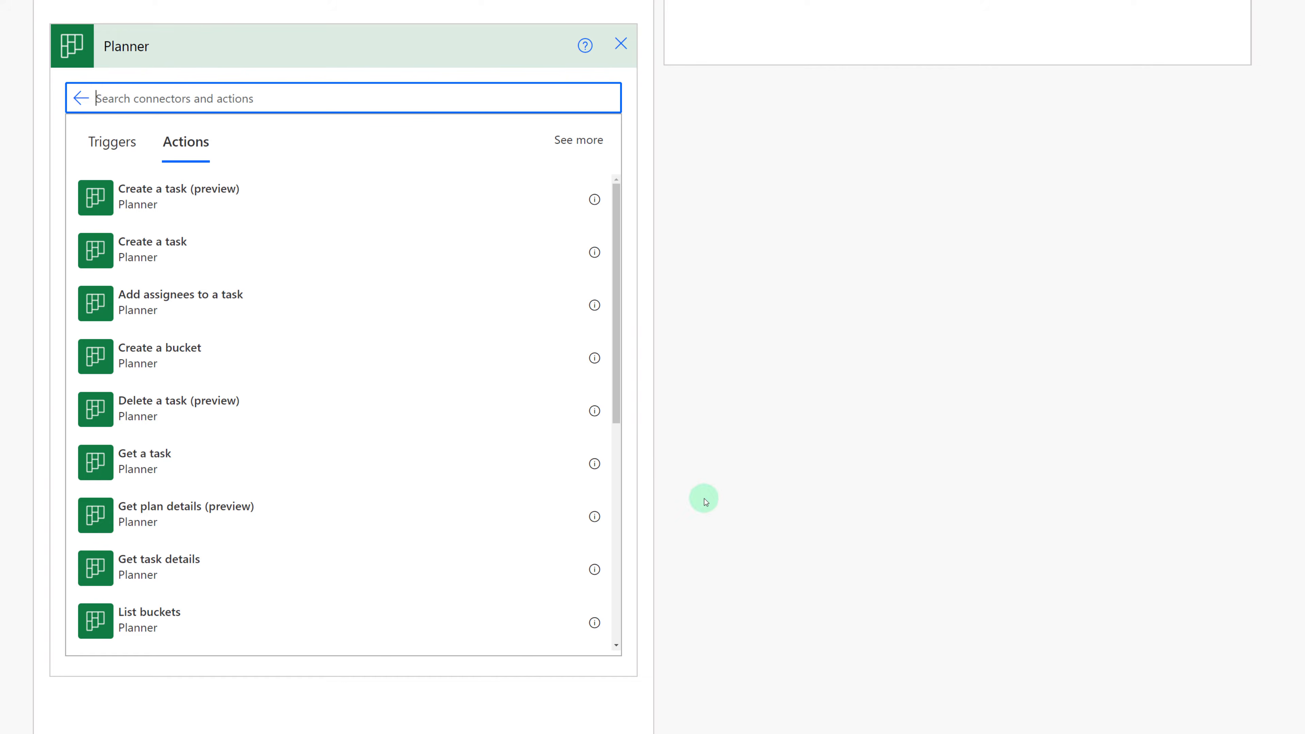
pyautogui.click(153, 251)
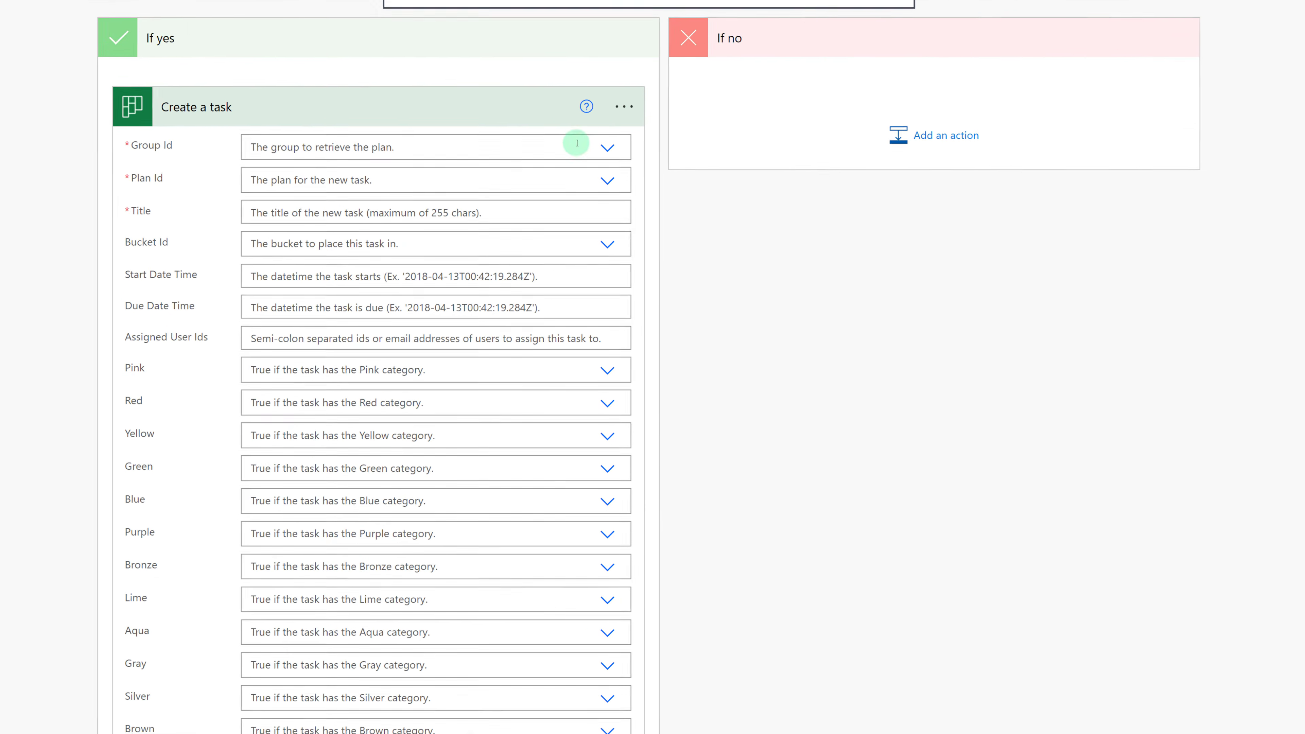
# Set the Create a task action's group to Testing Team and its plan to Training Team.
pyautogui.click(629, 192)
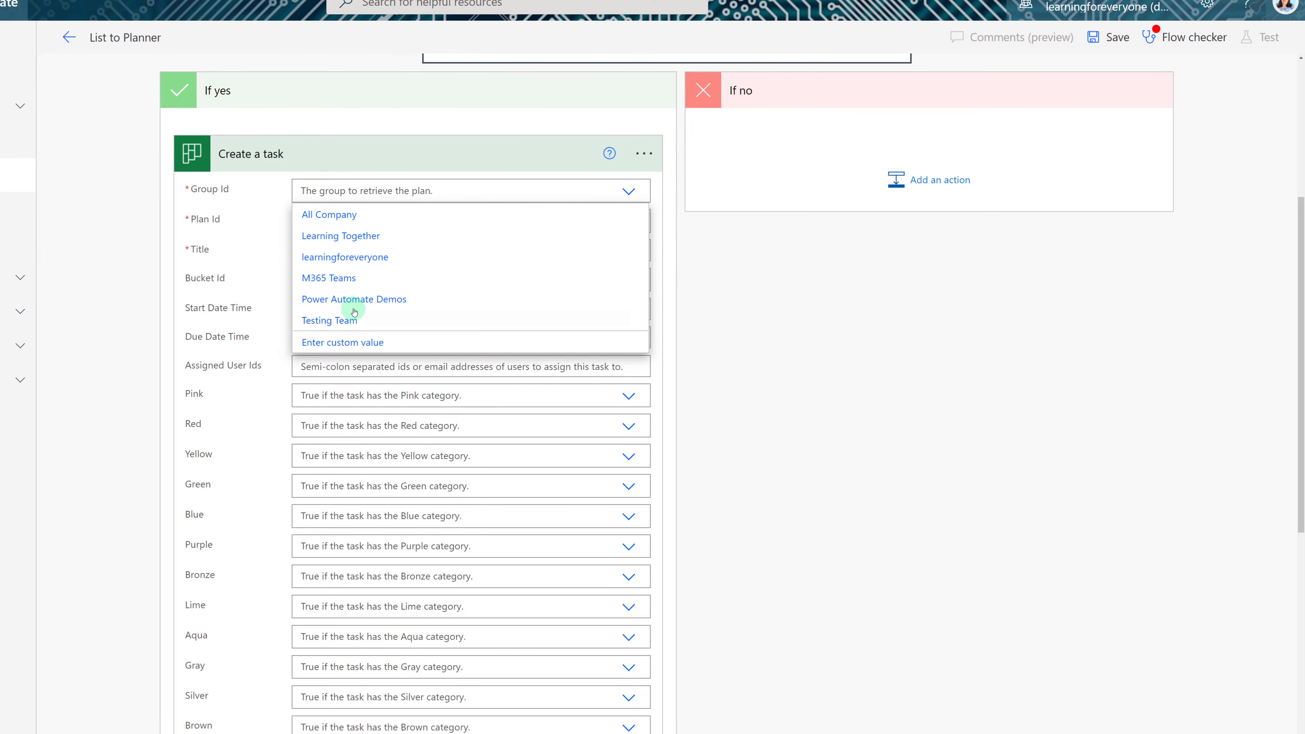
pyautogui.click(339, 321)
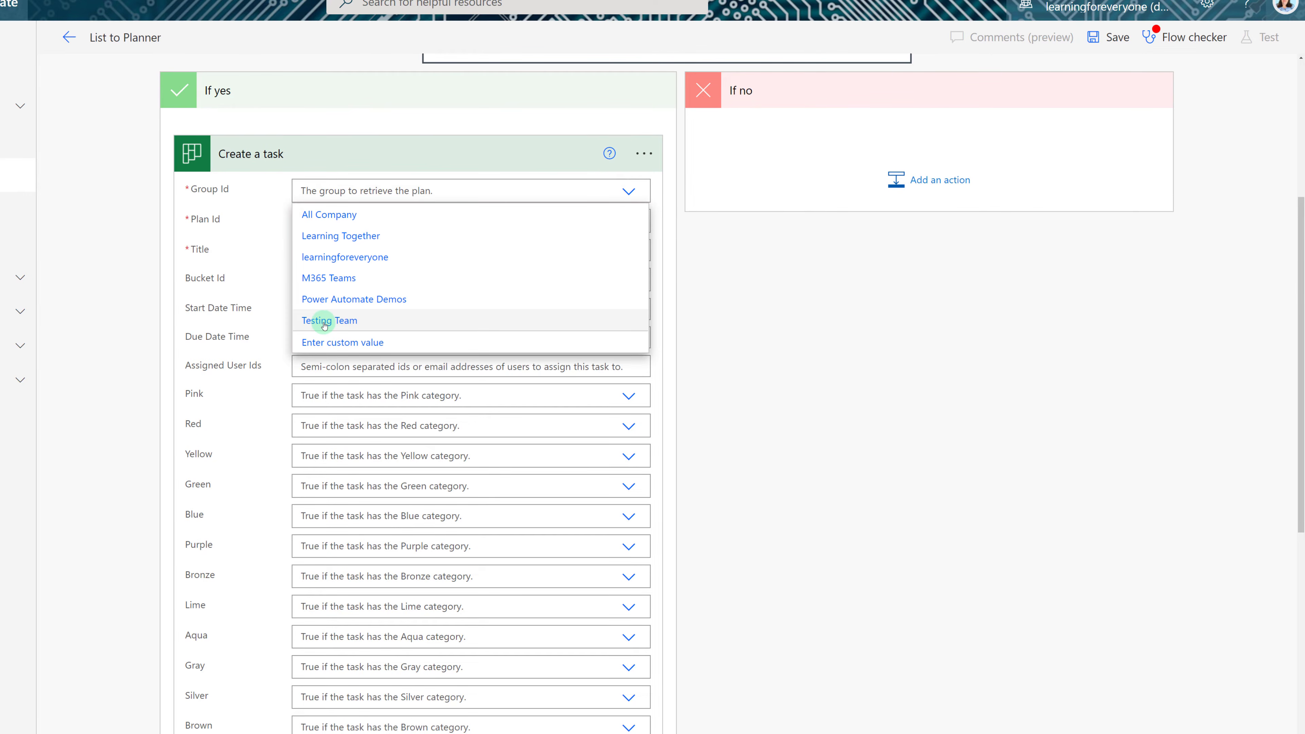
pyautogui.click(325, 321)
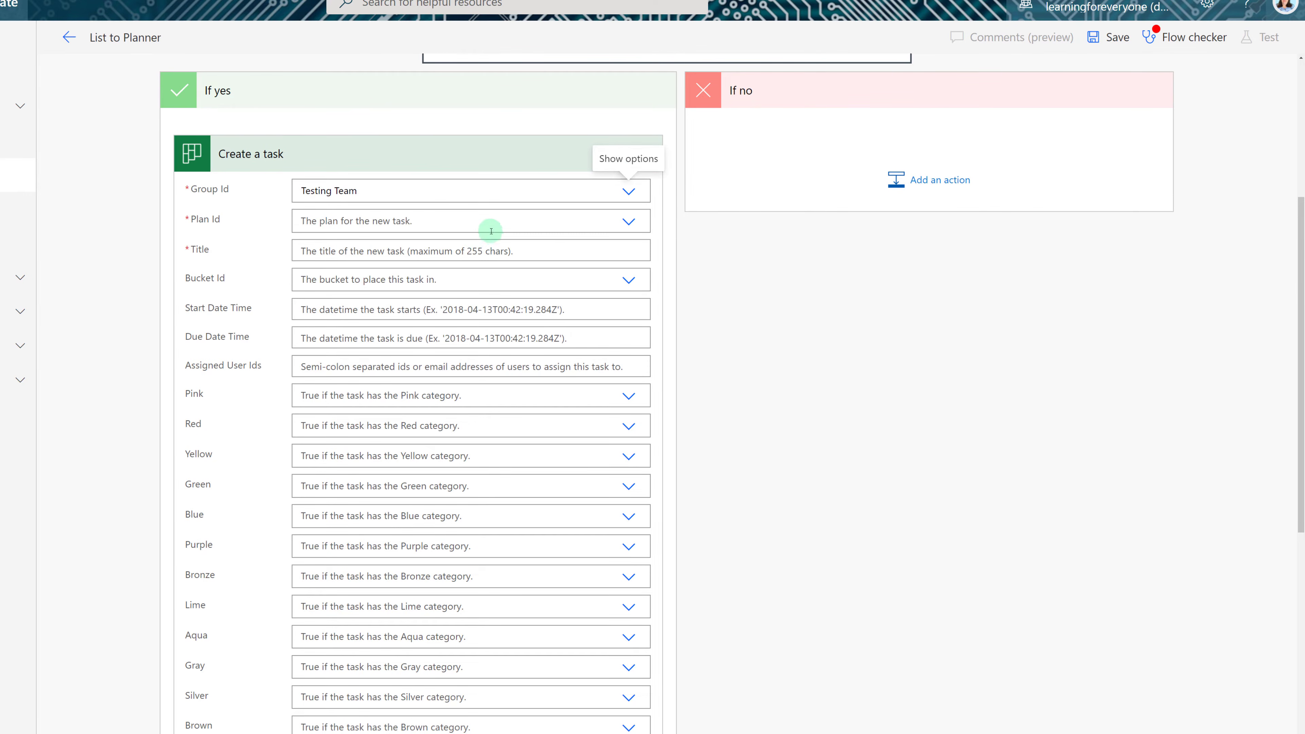
pyautogui.click(625, 227)
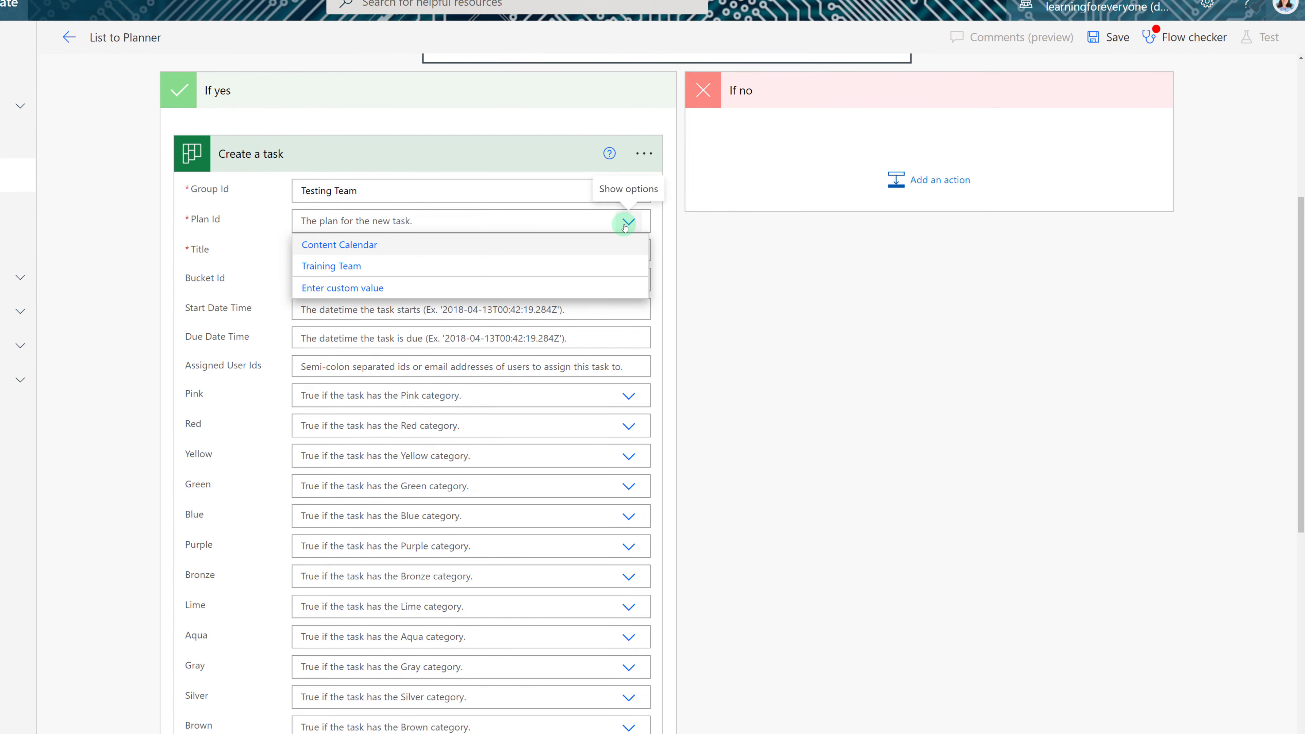
pyautogui.click(334, 271)
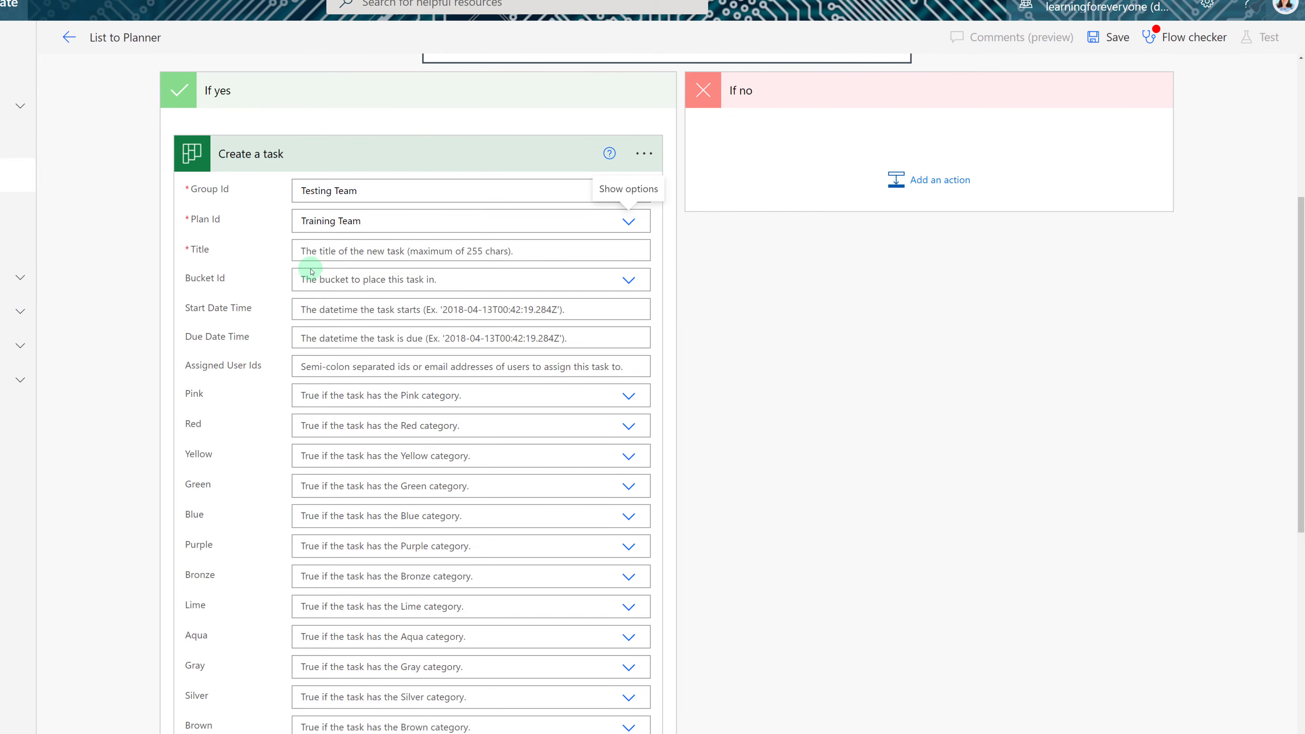
# Set the task's title to the list item's Title and Description separated by a hyphen, and choose the From Lists bucket.
pyautogui.click(304, 259)
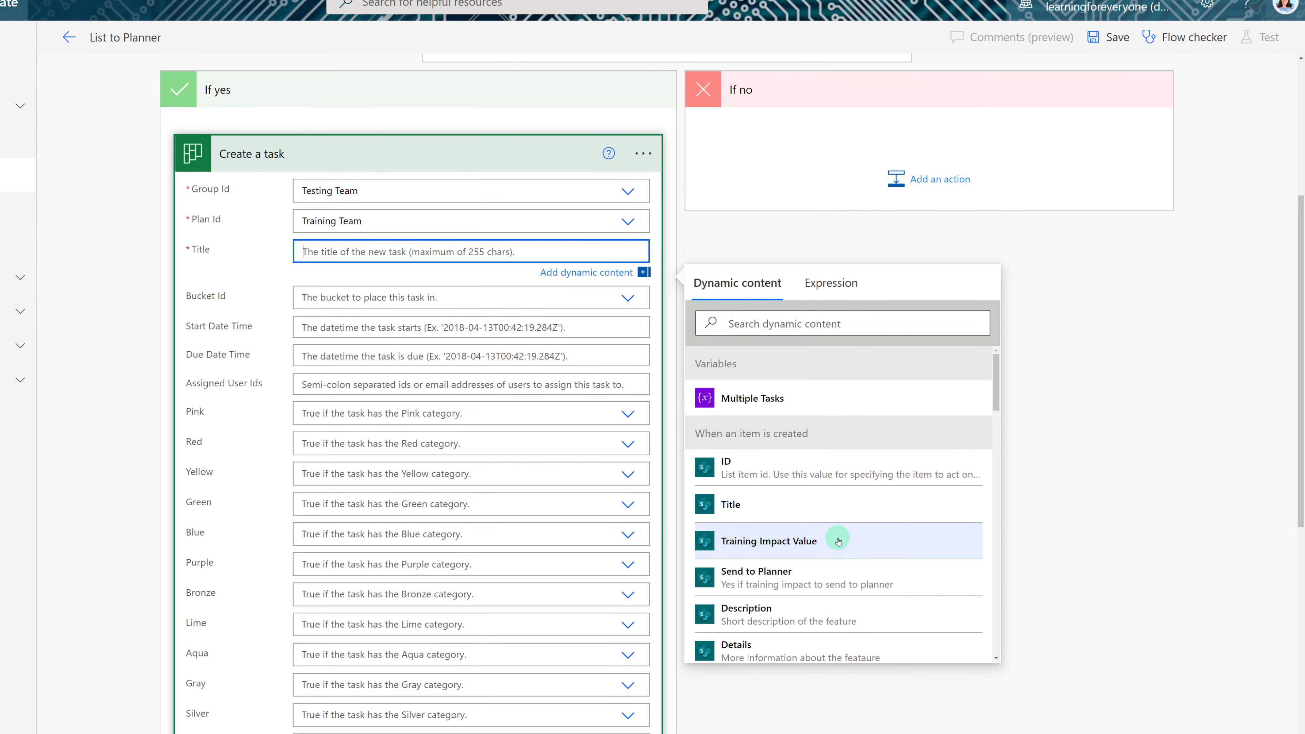
pyautogui.click(749, 514)
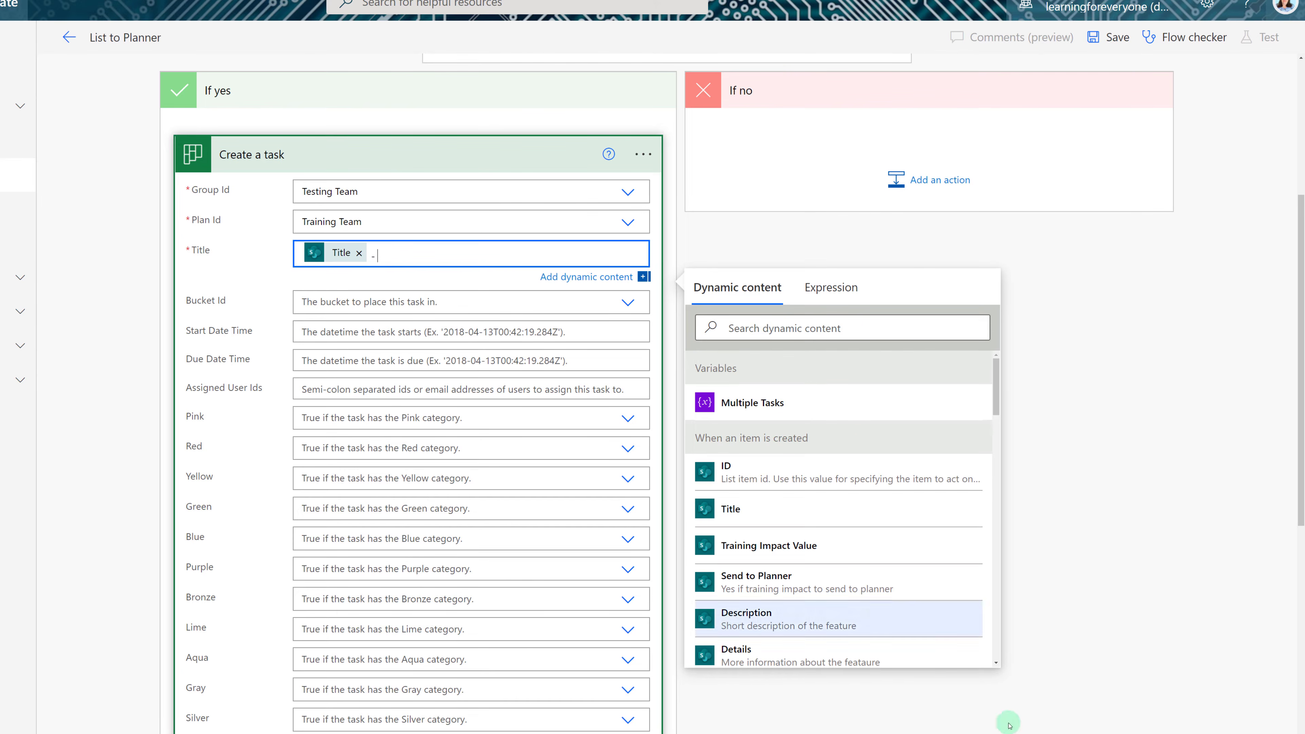
pyautogui.click(767, 628)
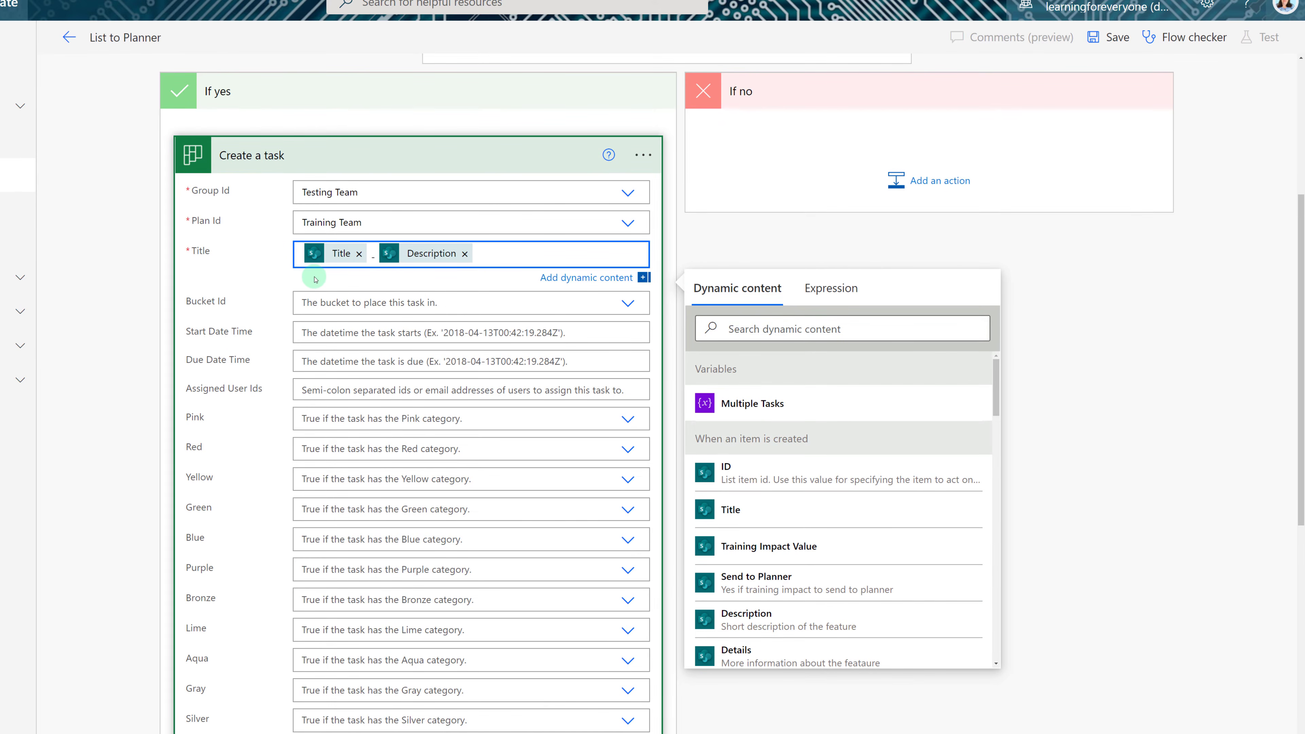
pyautogui.click(628, 309)
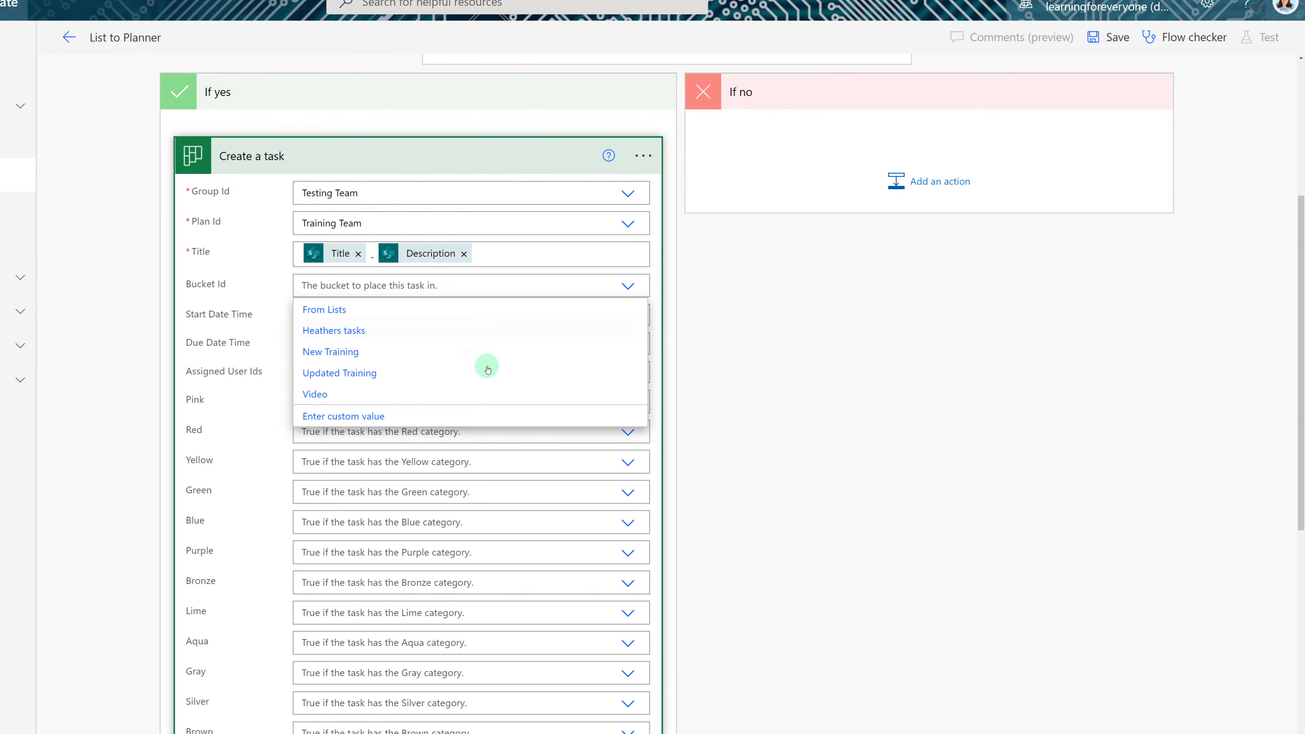
pyautogui.click(327, 310)
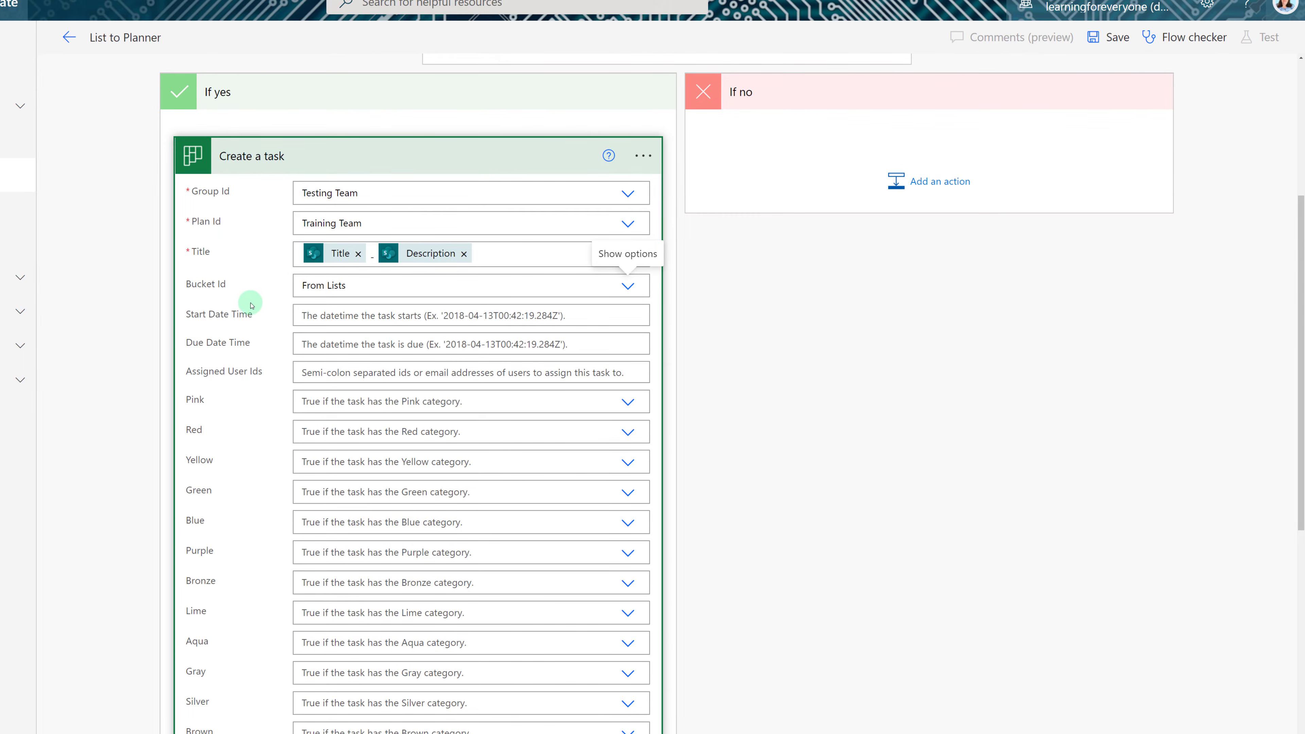
# Add Planner's "Update task details" action below Create a task in the If yes branch.
pyautogui.scroll(-8, 276, 312)
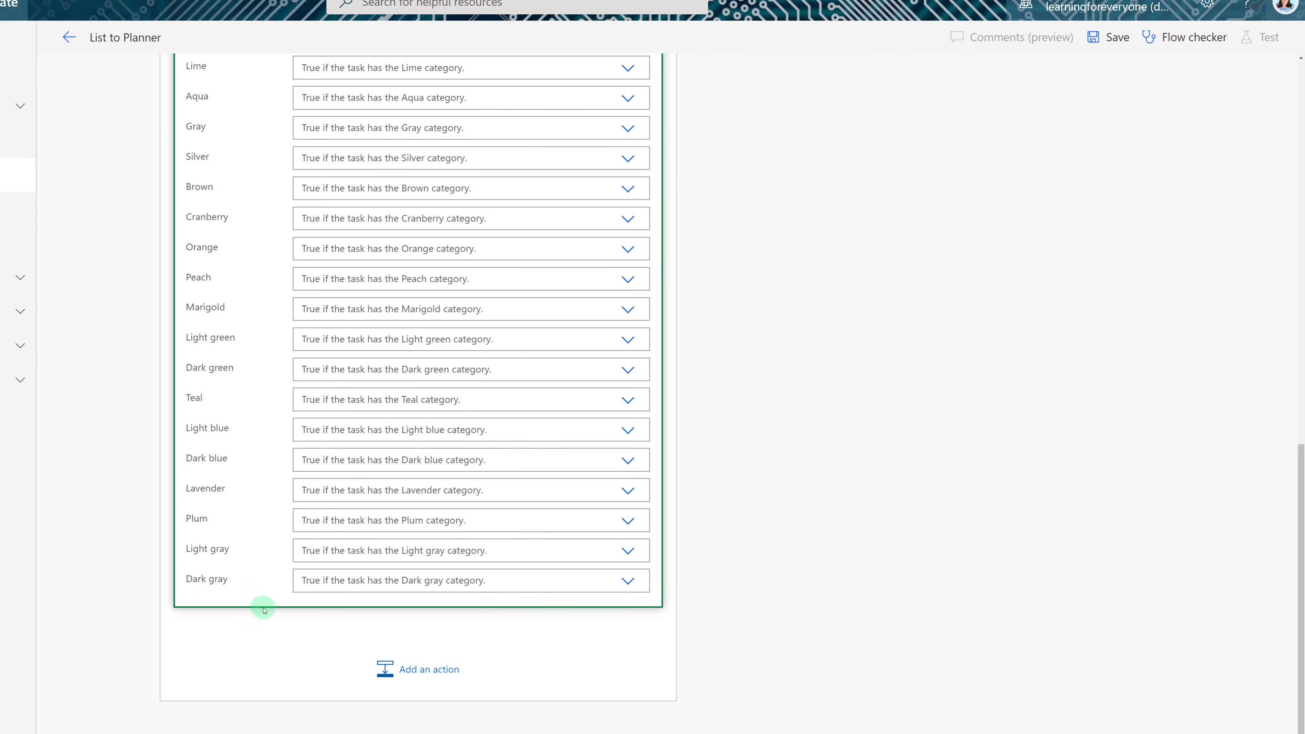
pyautogui.click(430, 675)
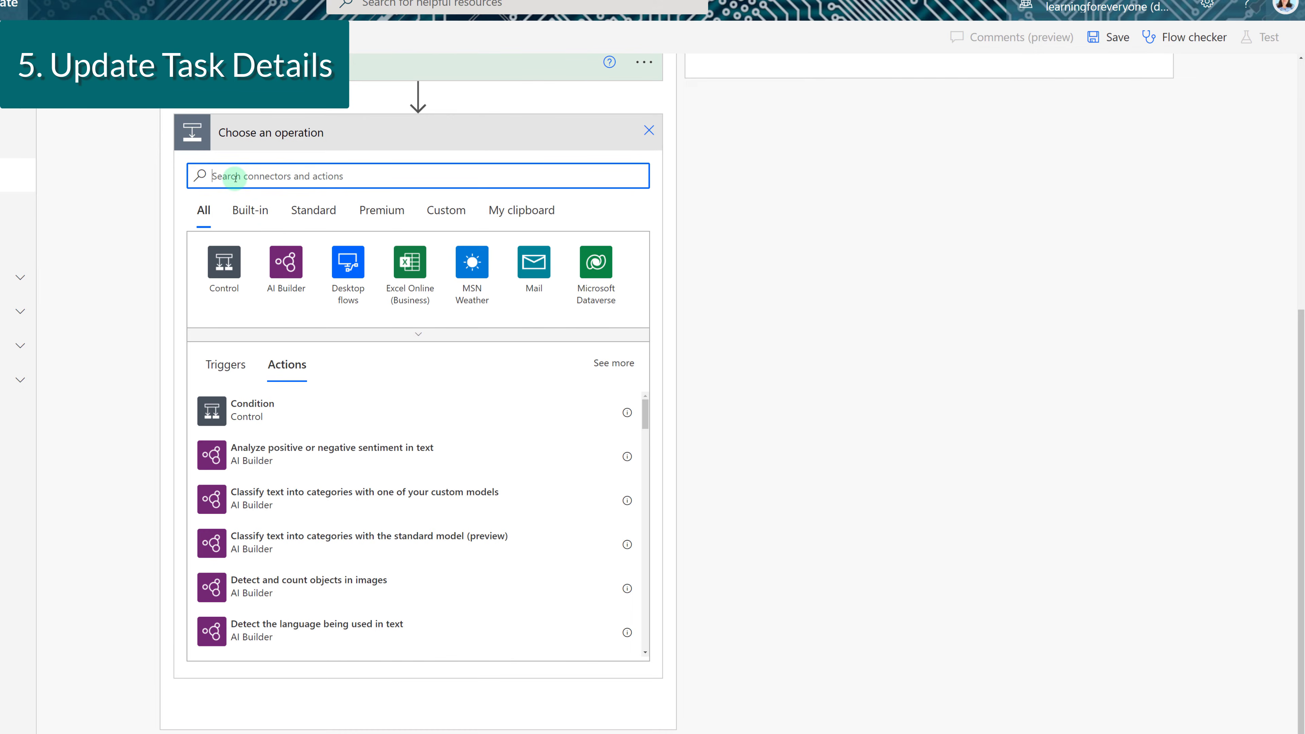
pyautogui.write('Planner')
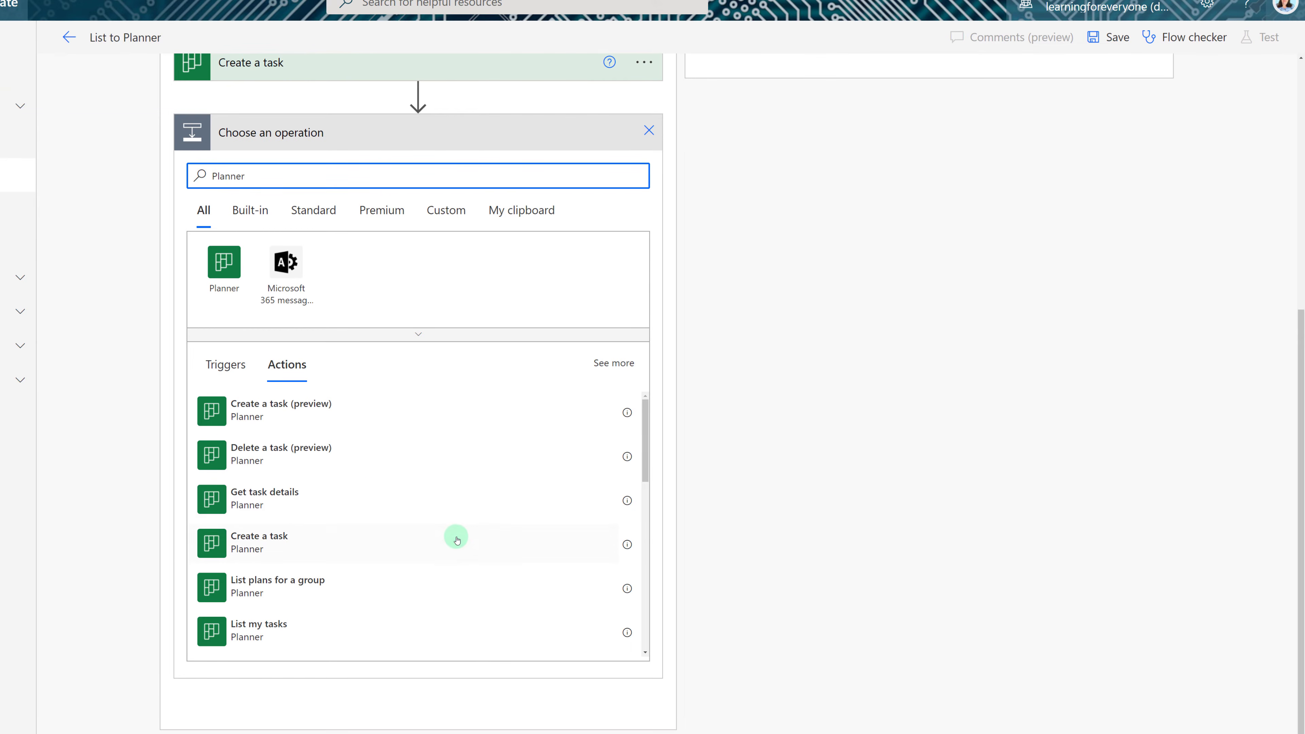
pyautogui.scroll(-3, 422, 510)
pyautogui.scroll(-6, 393, 589)
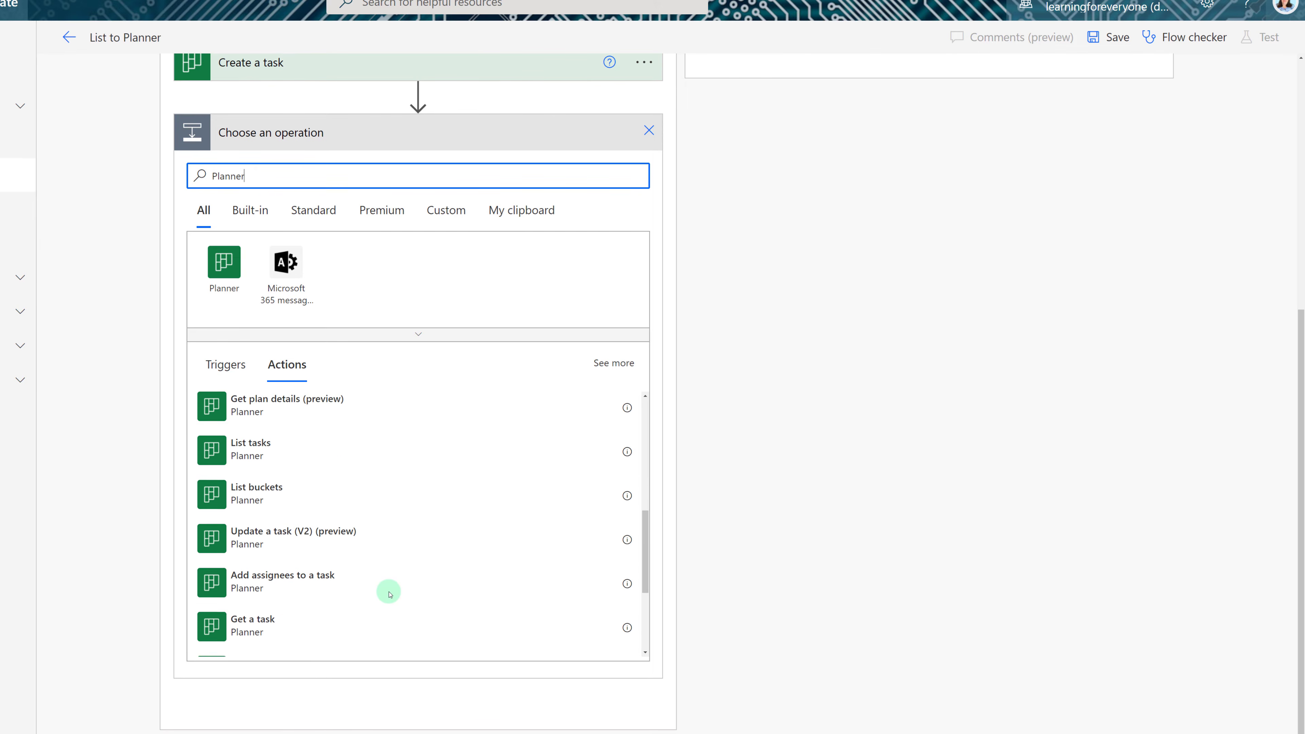
pyautogui.click(243, 606)
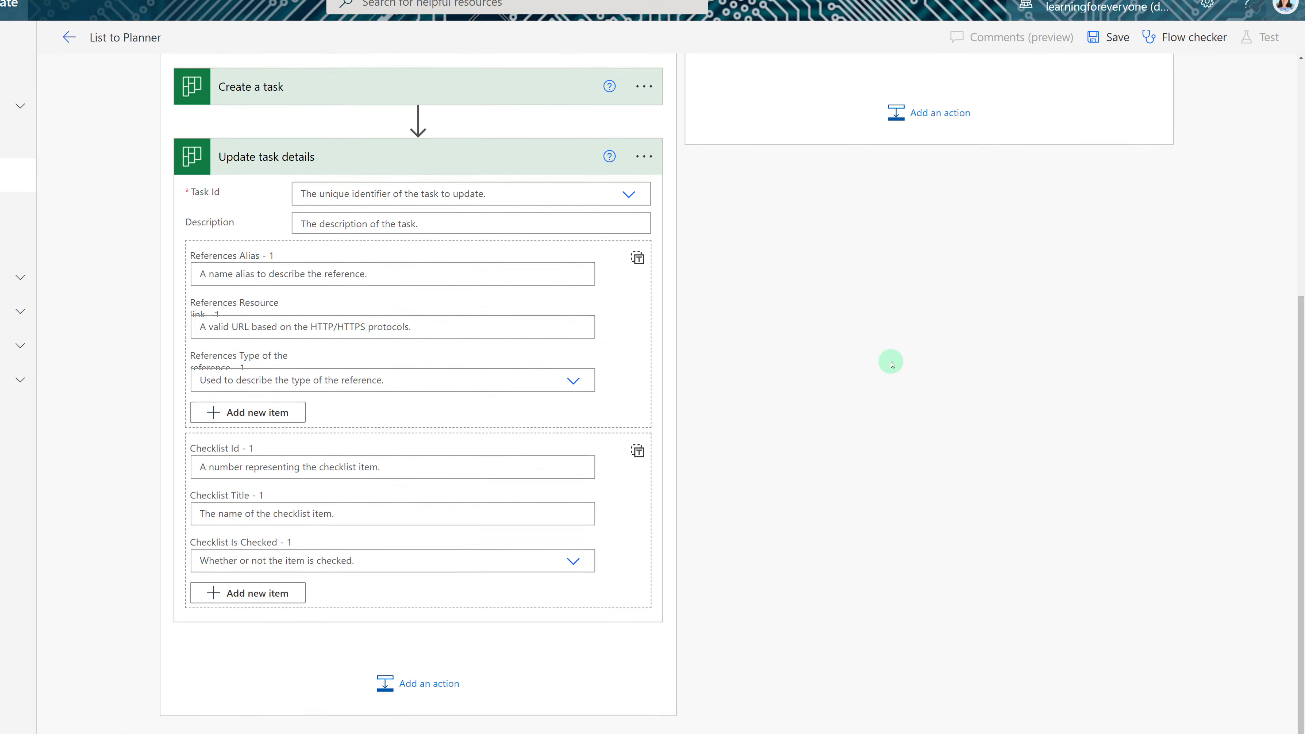
# Set the Update task details action's Task Id to a custom value using the Id output of Create a task.
pyautogui.scroll(2, 894, 365)
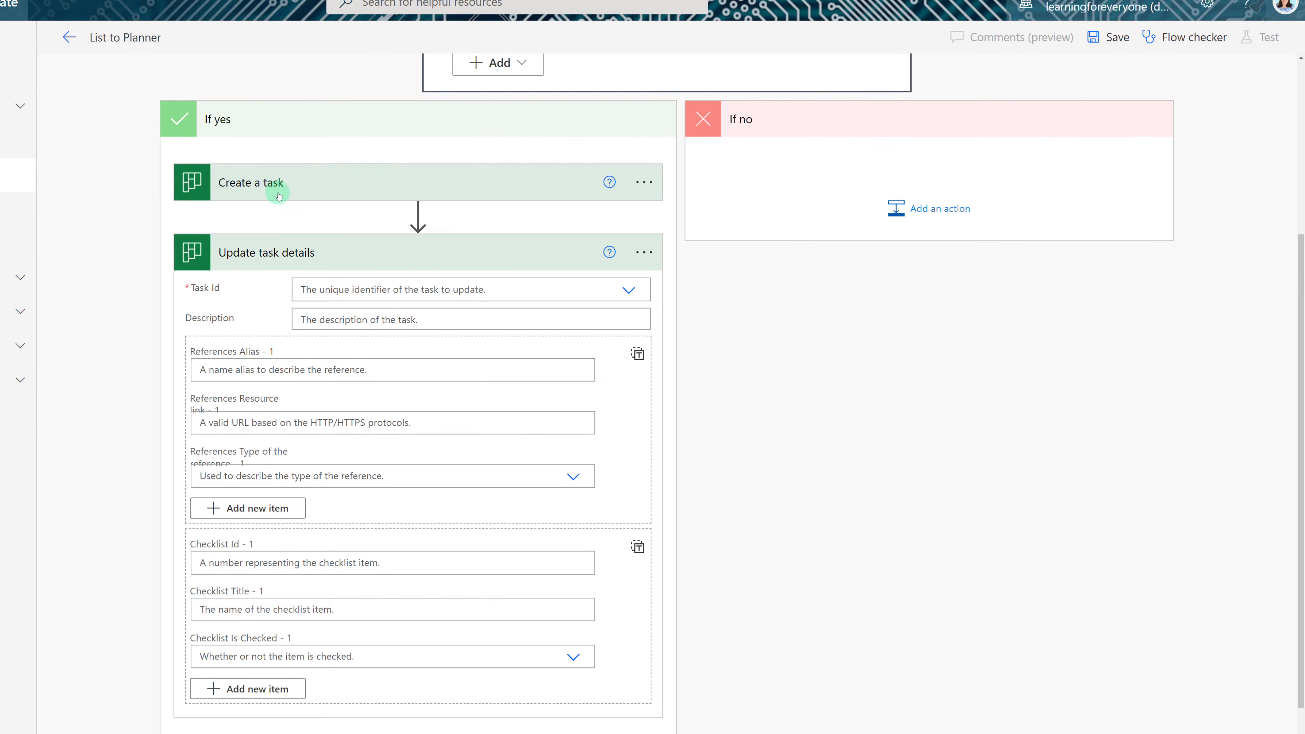
pyautogui.click(630, 291)
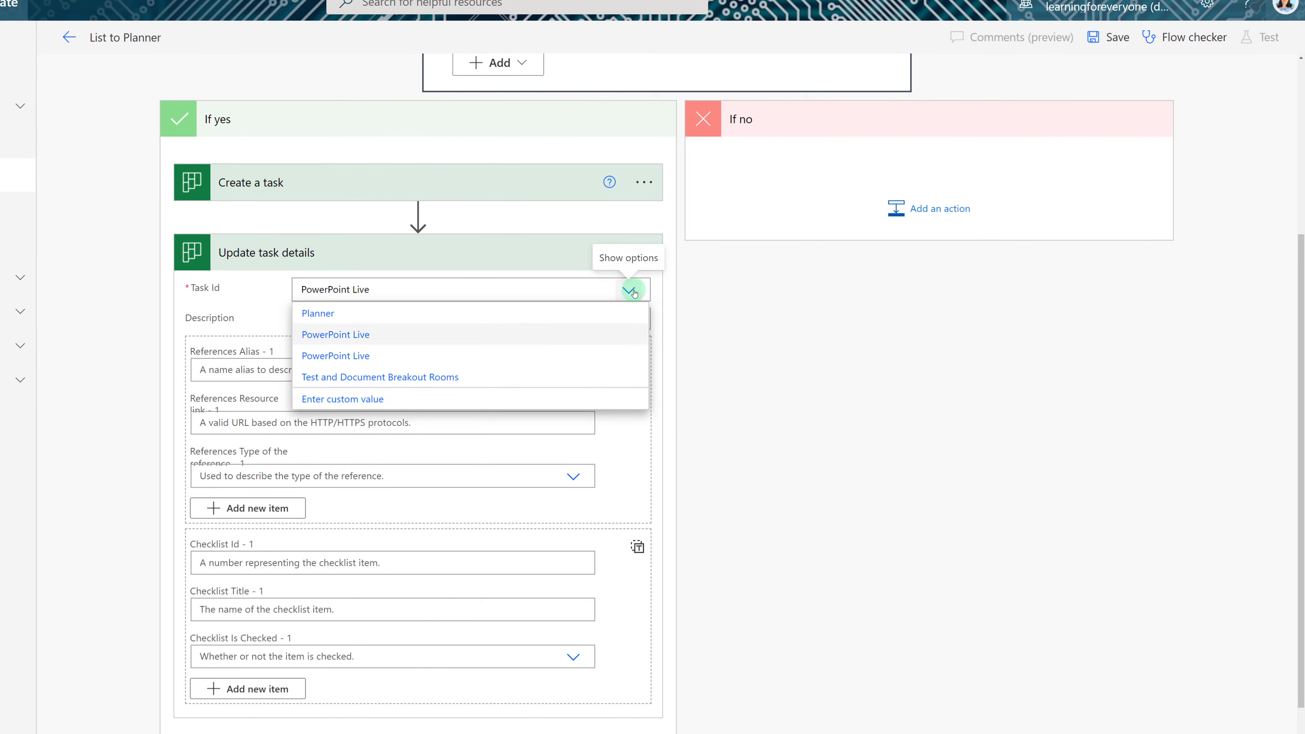
pyautogui.click(350, 399)
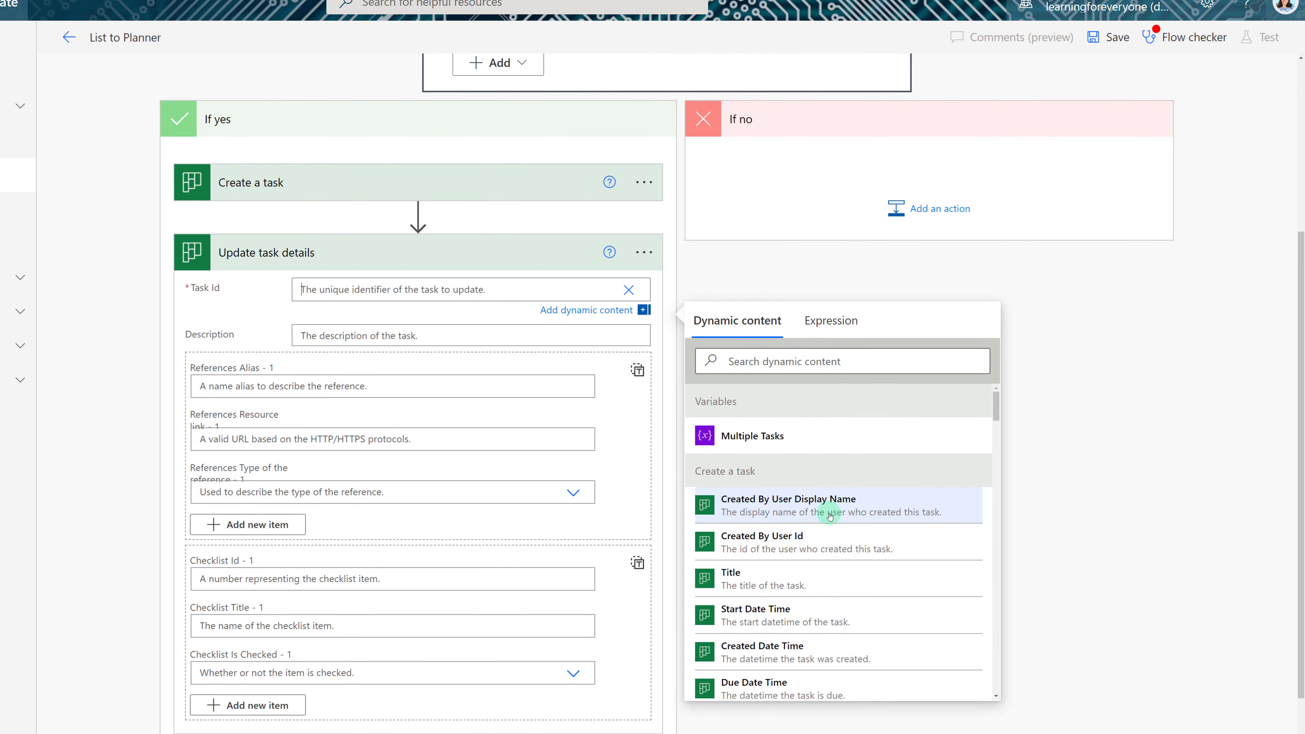
pyautogui.scroll(-3, 832, 555)
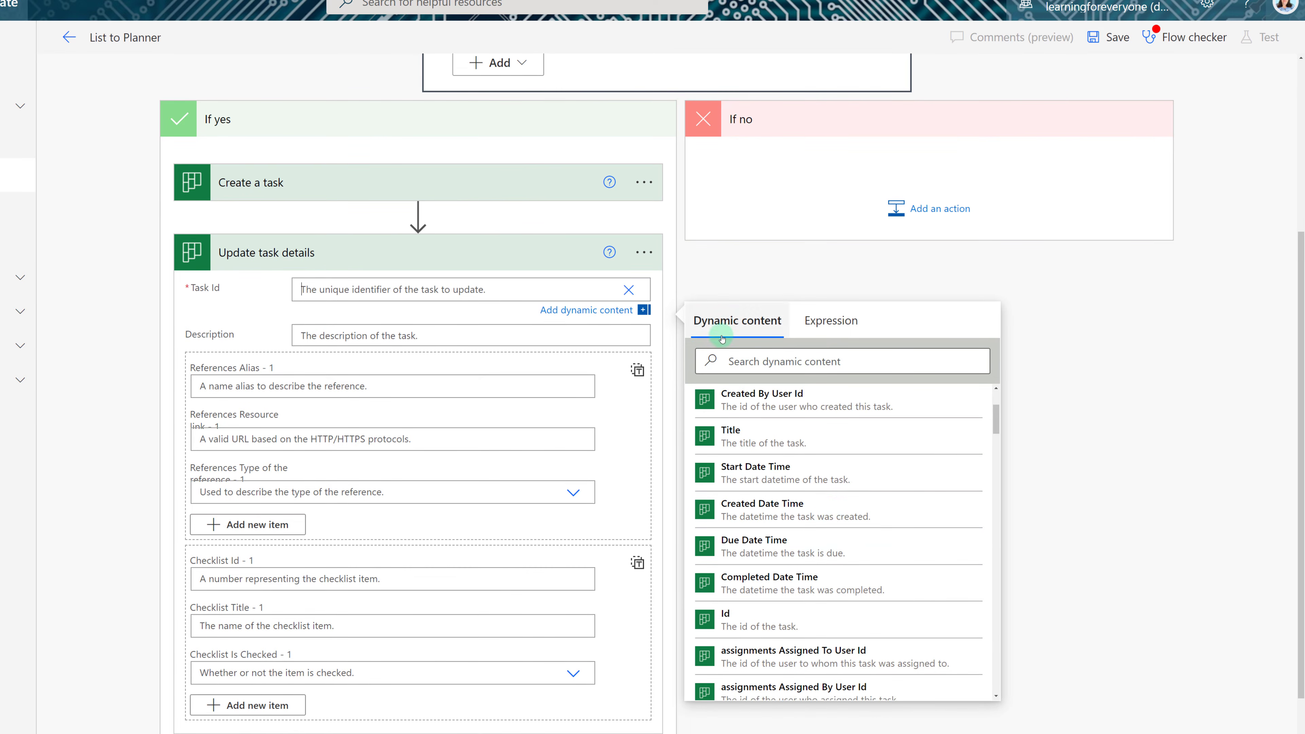
pyautogui.click(747, 630)
# Fill the task's Description with the Details value from the "When an item is created" trigger.
pyautogui.click(351, 336)
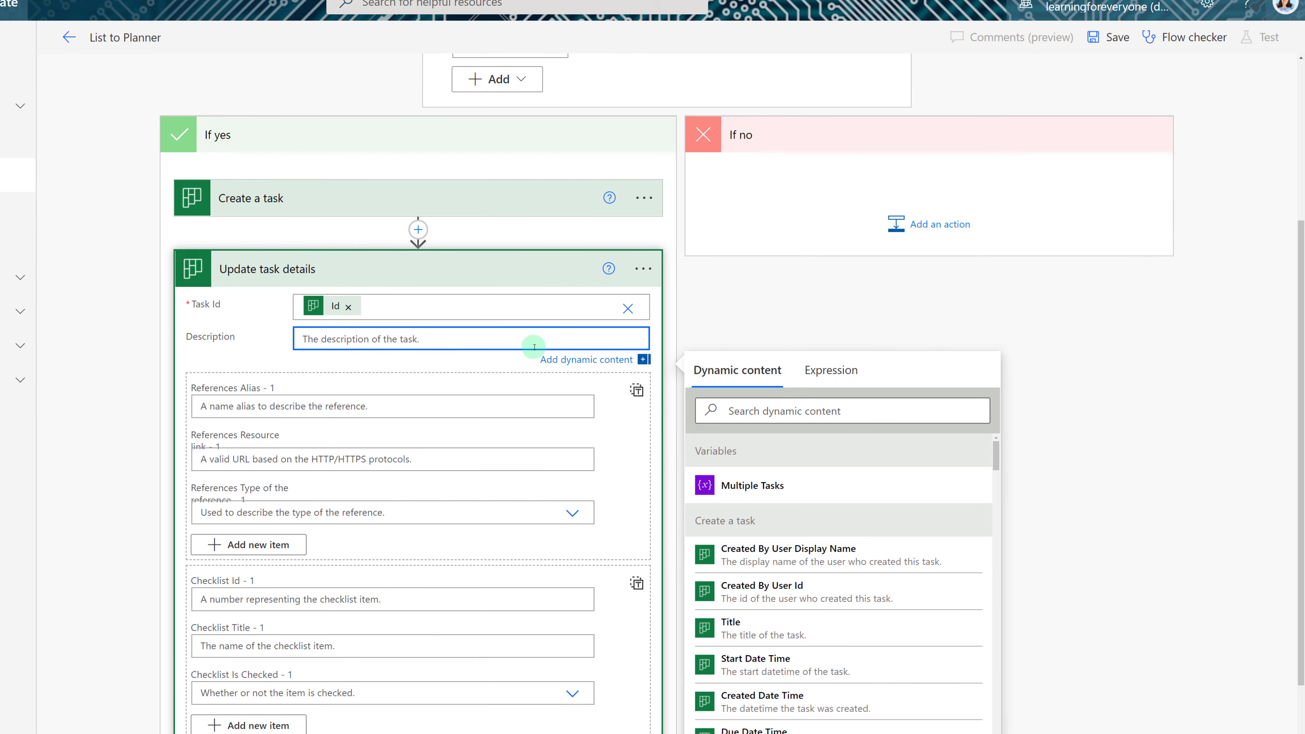
pyautogui.scroll(-5, 804, 514)
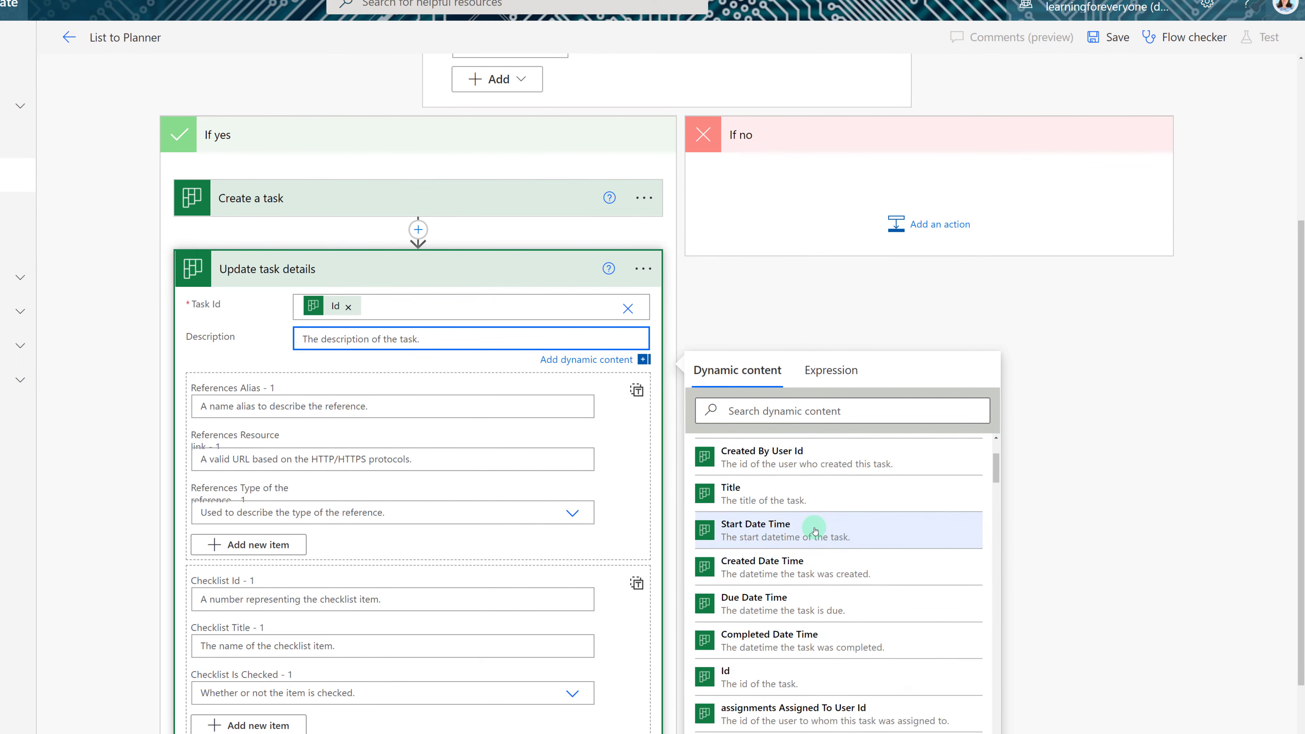
pyautogui.scroll(-10, 808, 635)
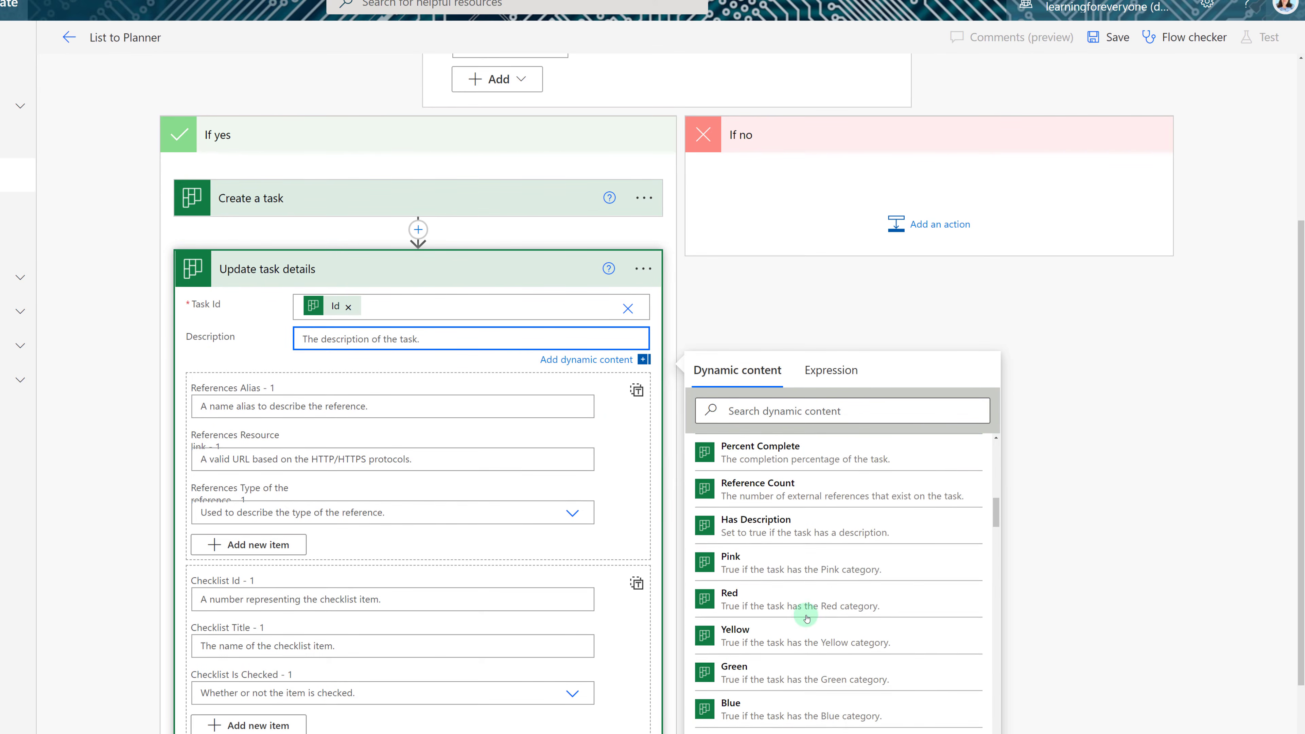
pyautogui.scroll(-10, 807, 619)
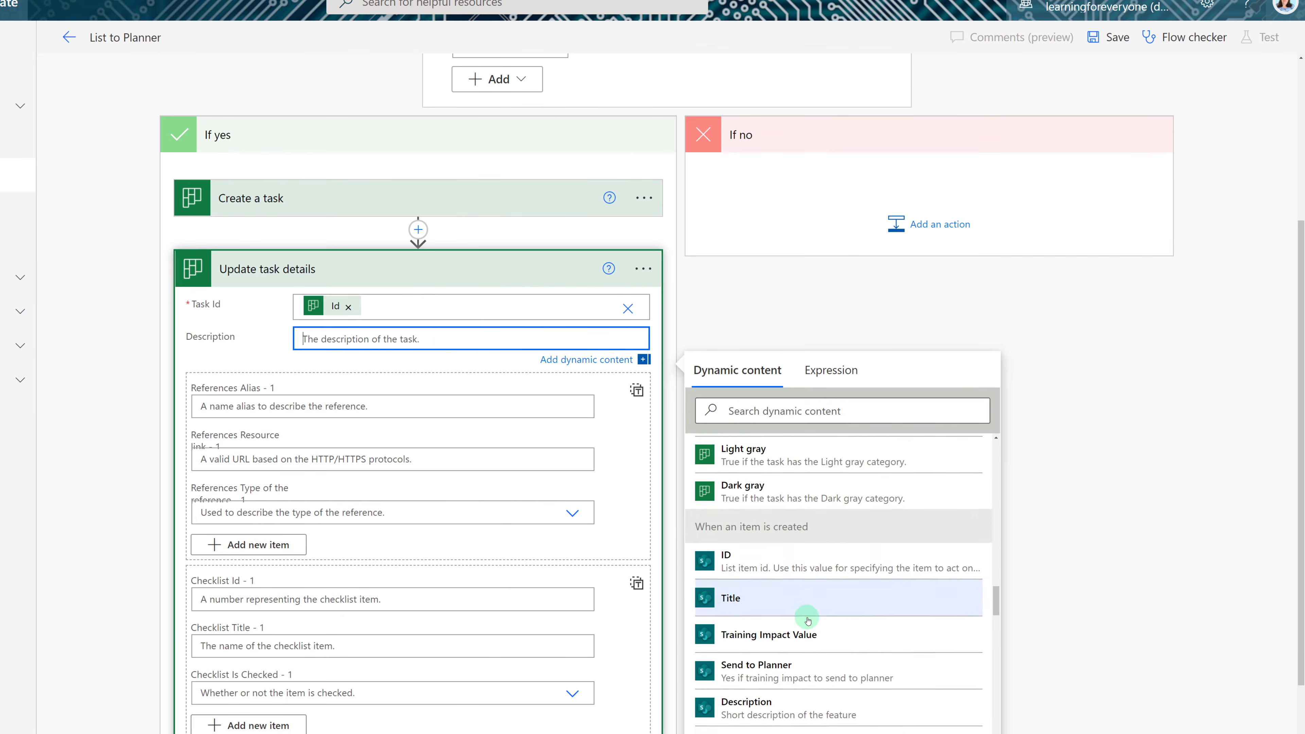
pyautogui.scroll(3, 822, 615)
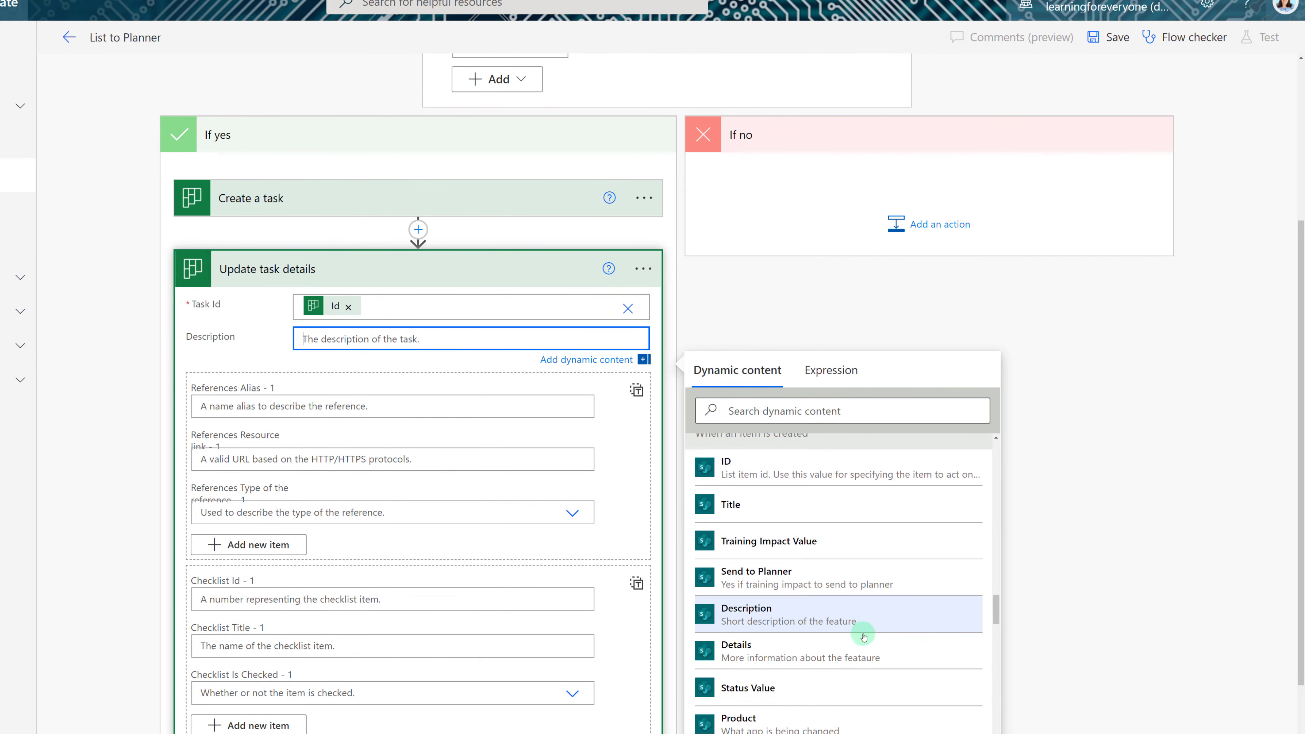
pyautogui.click(871, 650)
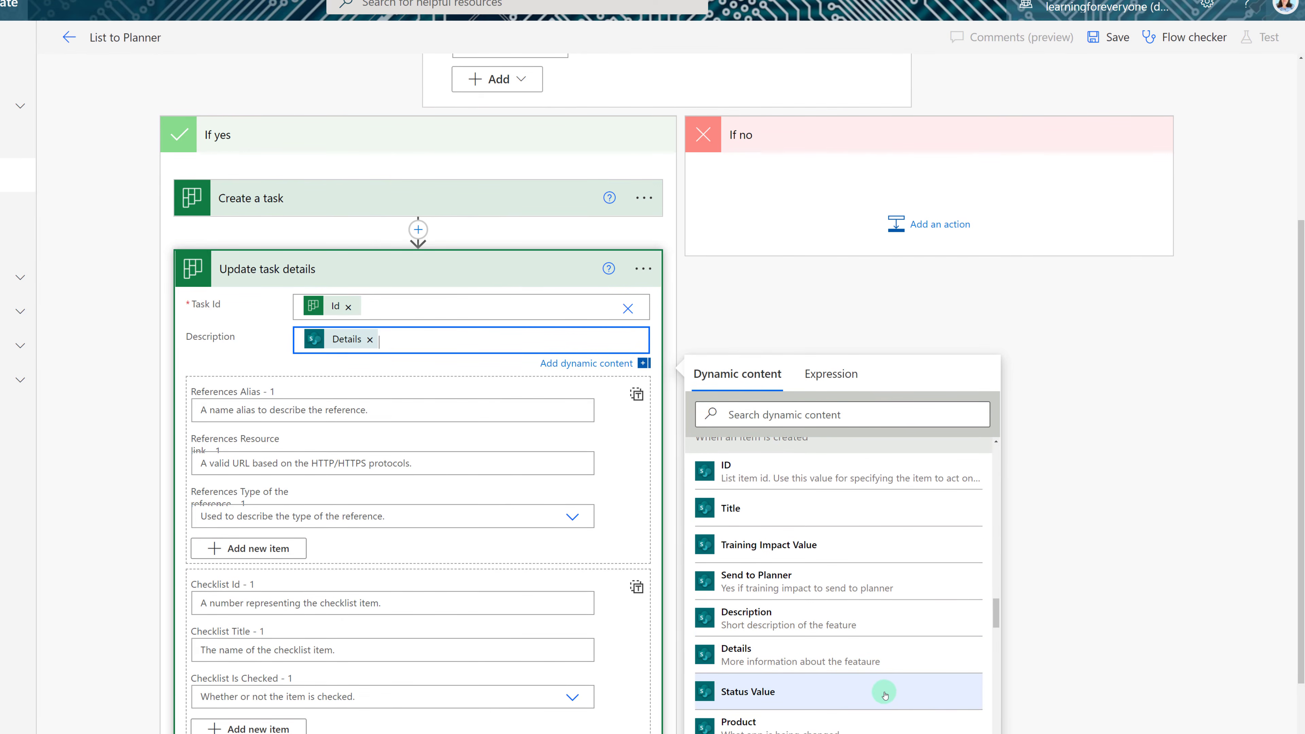
# Collapse the Update task details action and add a Terminate action with status Succeeded to the If no branch.
pyautogui.click(818, 327)
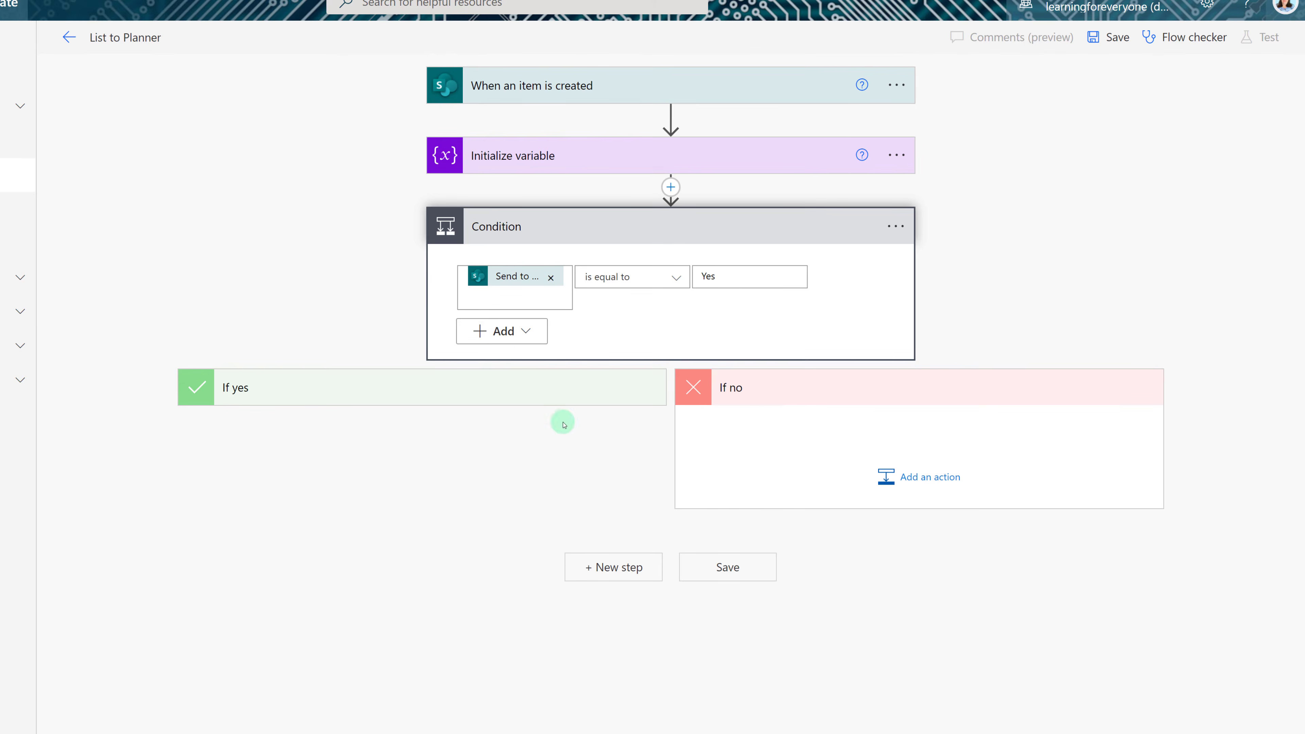
pyautogui.click(424, 386)
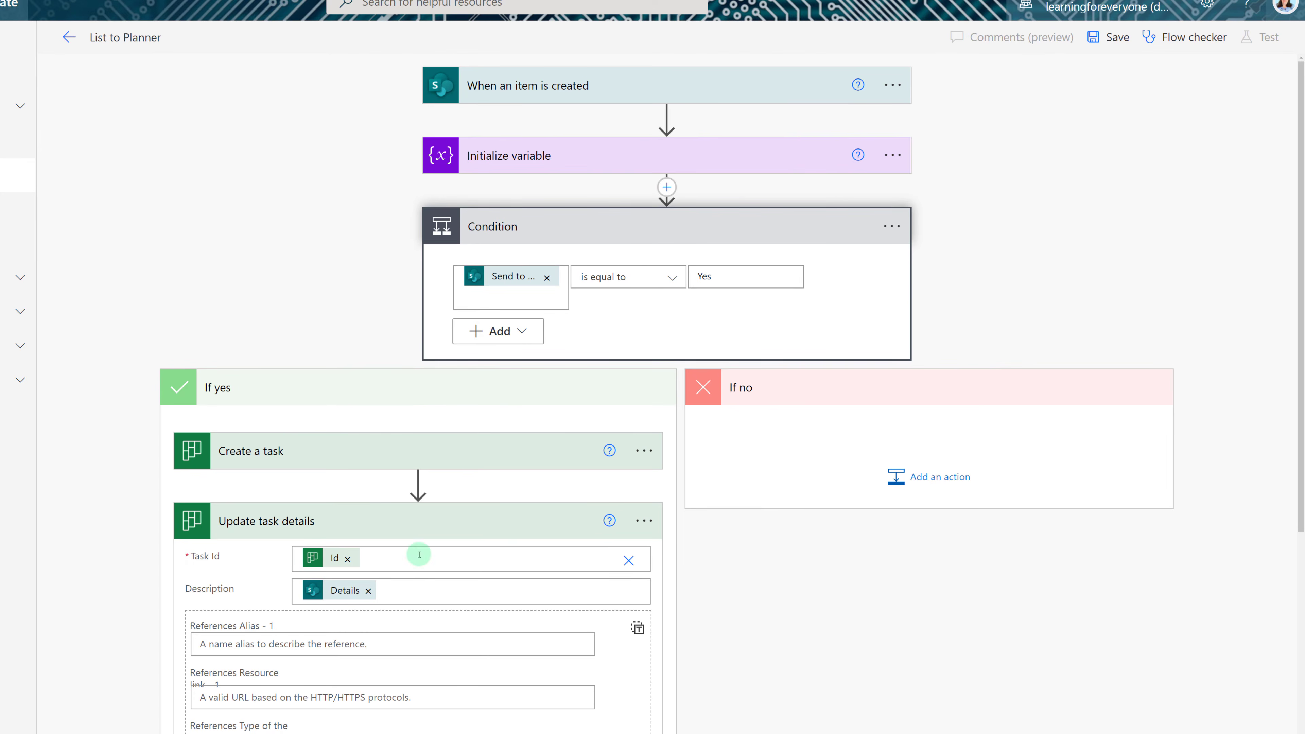
pyautogui.click(436, 521)
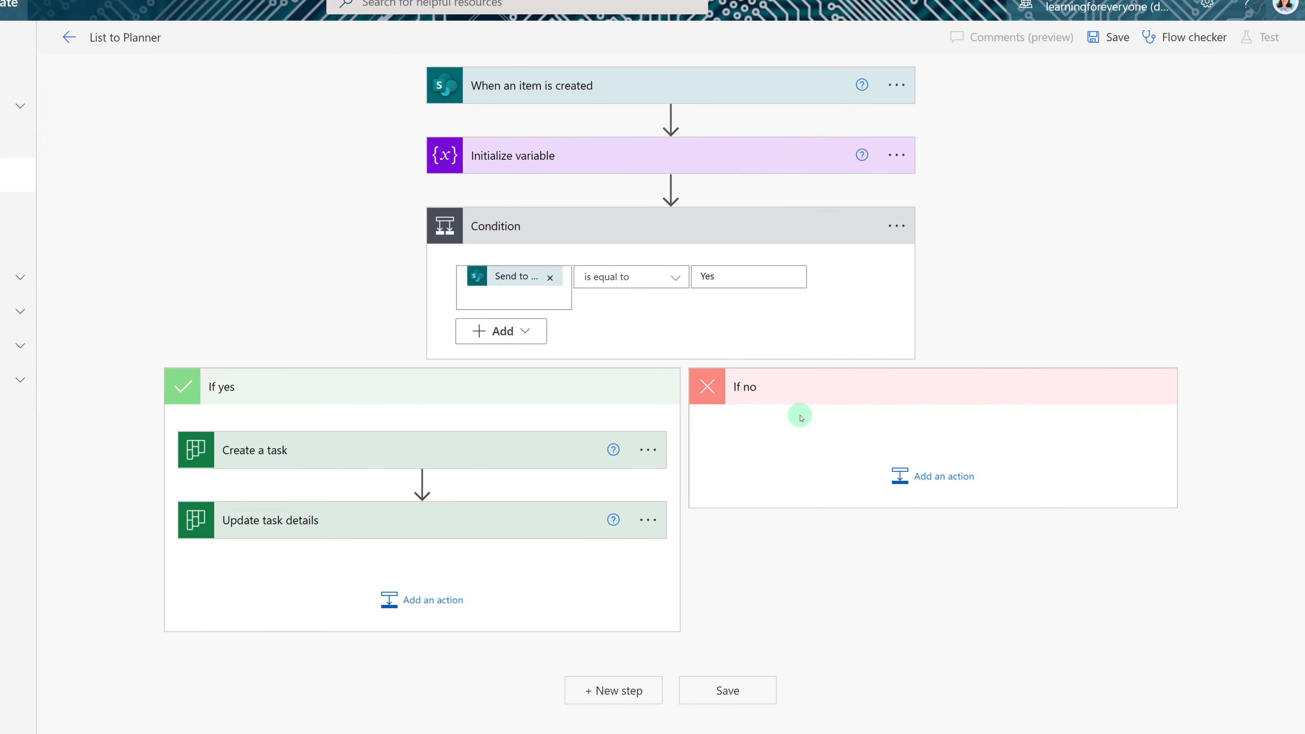
pyautogui.click(940, 475)
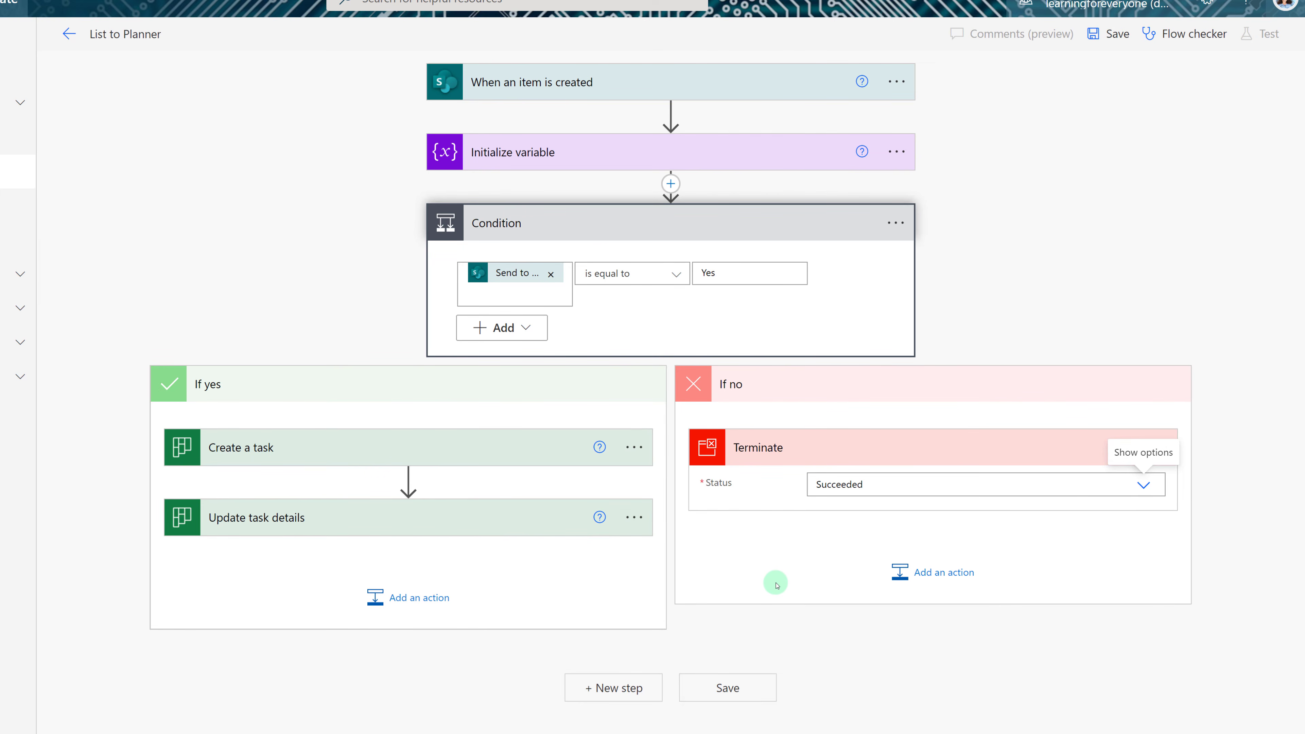
pyautogui.click(527, 82)
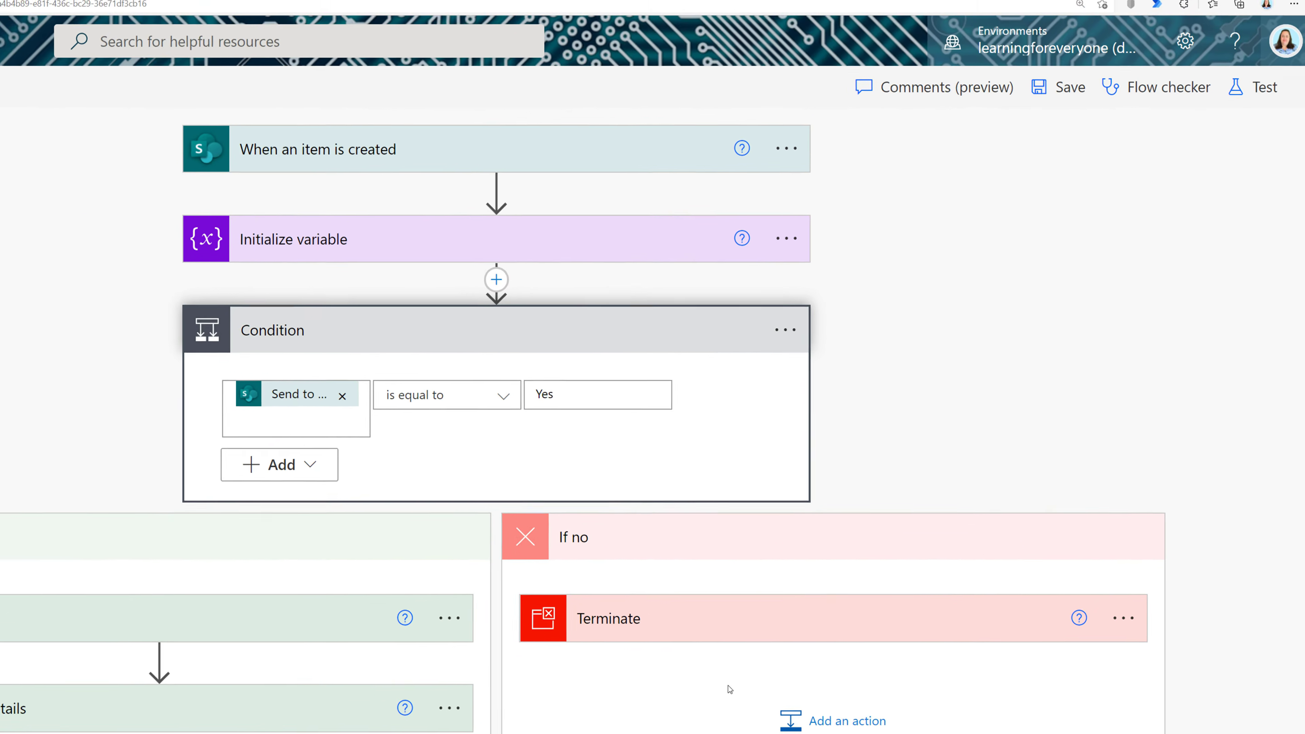
# Start a test run of the List to Planner flow.
pyautogui.click(1254, 87)
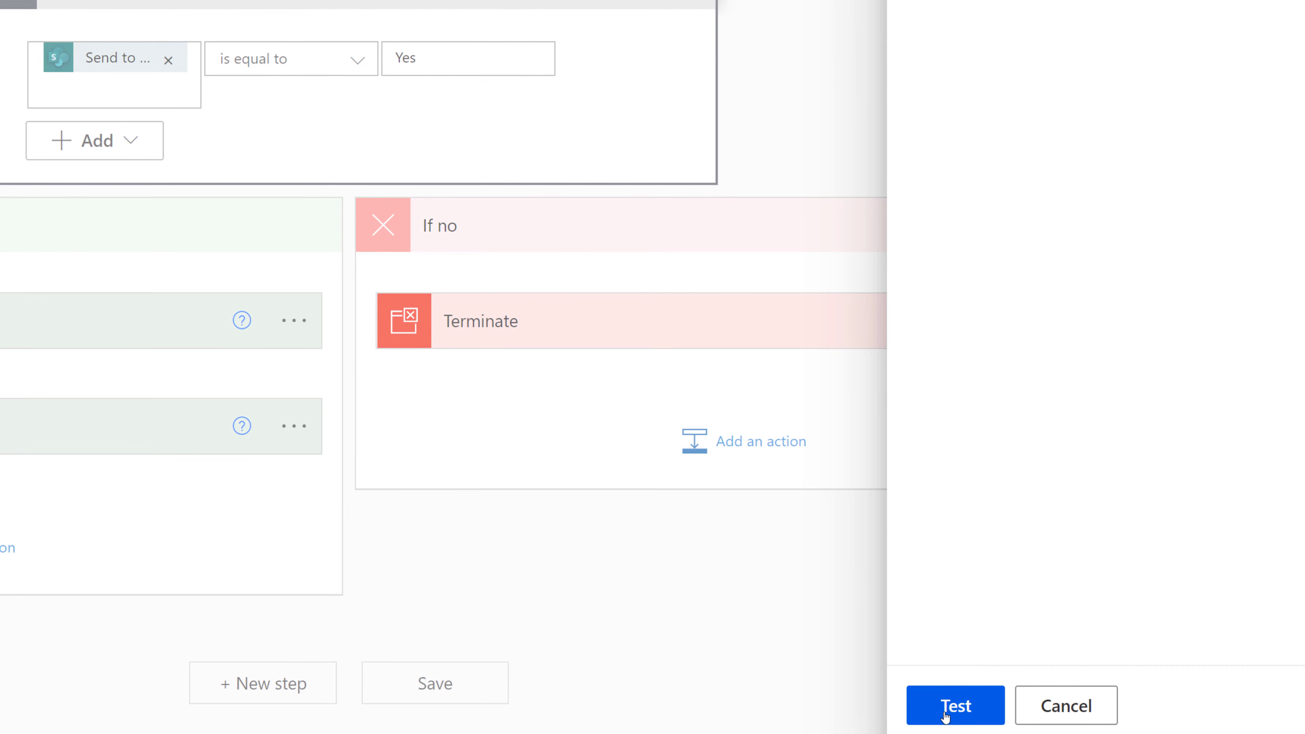
pyautogui.click(944, 714)
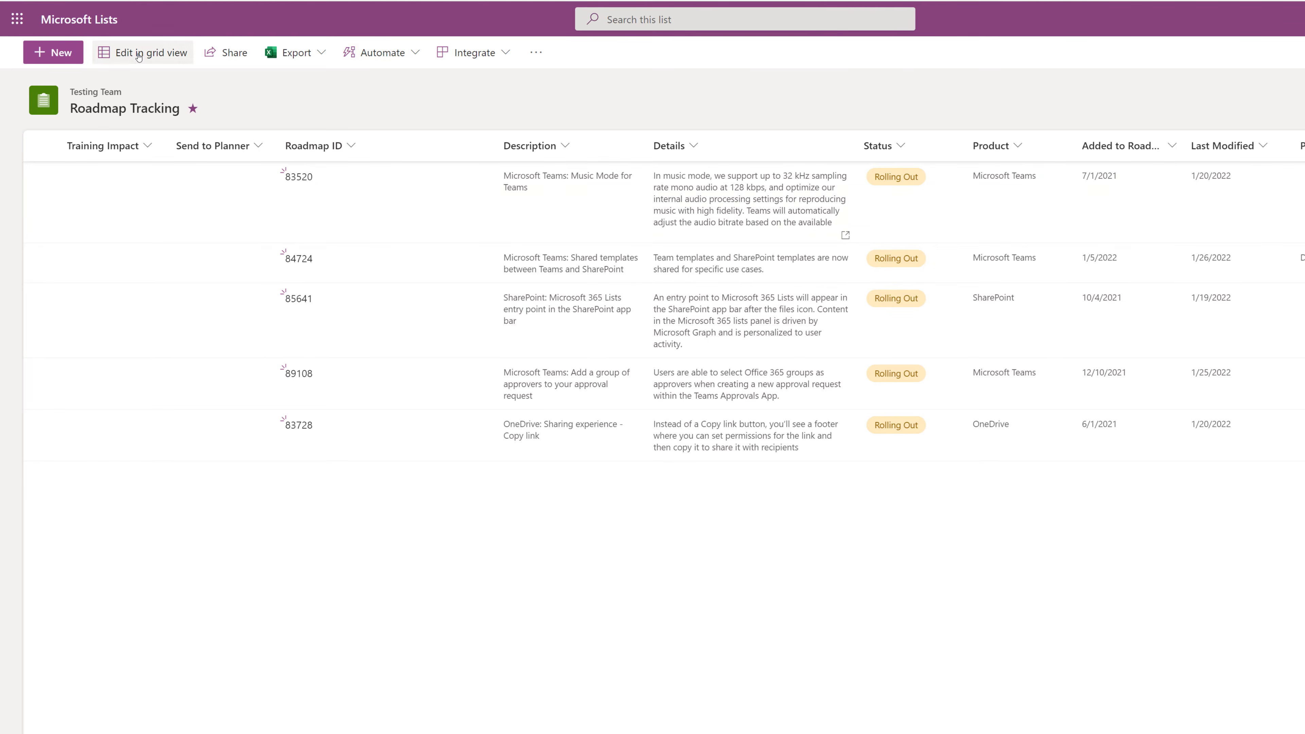
# In Microsoft Lists, switch the Roadmap Tracking list to grid editing and add a new item with Training Impact set to News.
pyautogui.click(139, 52)
pyautogui.click(133, 544)
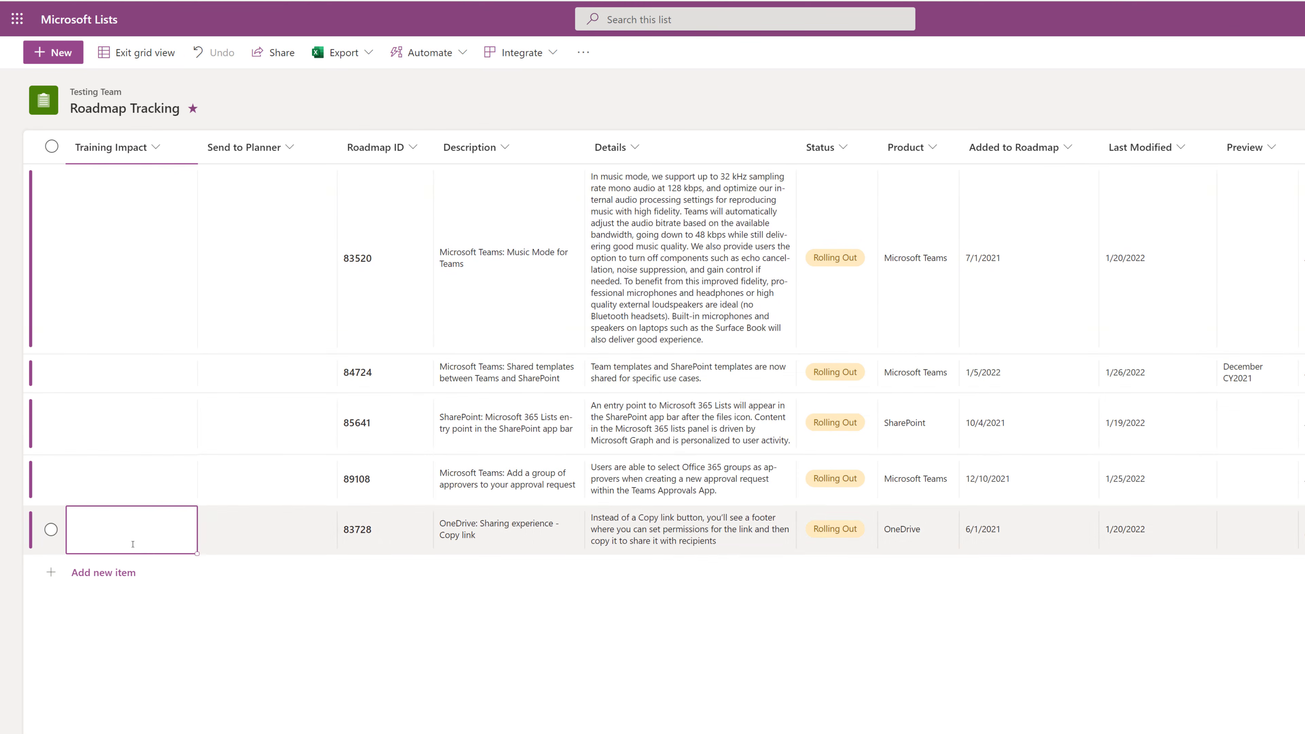
pyautogui.click(128, 577)
pyautogui.click(128, 580)
pyautogui.click(96, 607)
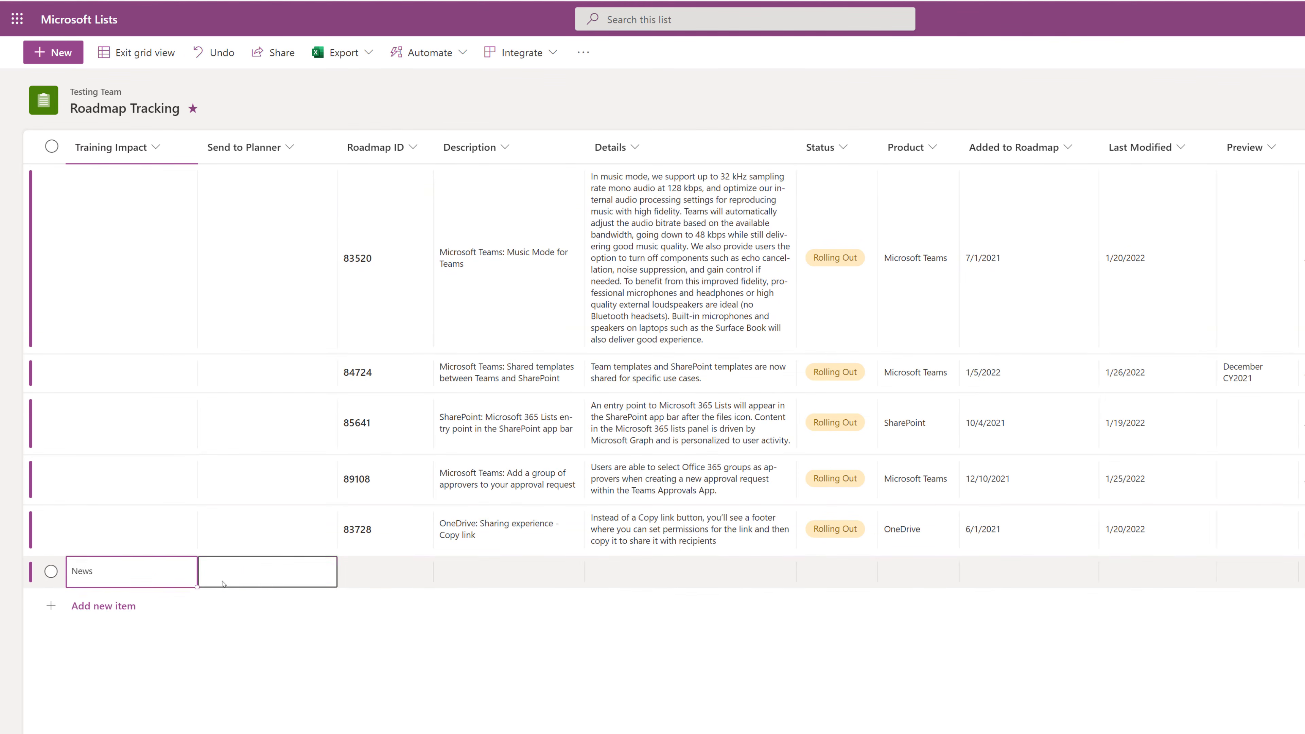
# Set the new item's Send to Planner value to Yes and its Roadmap ID to 875203.
pyautogui.click(221, 581)
pyautogui.write('Yes')
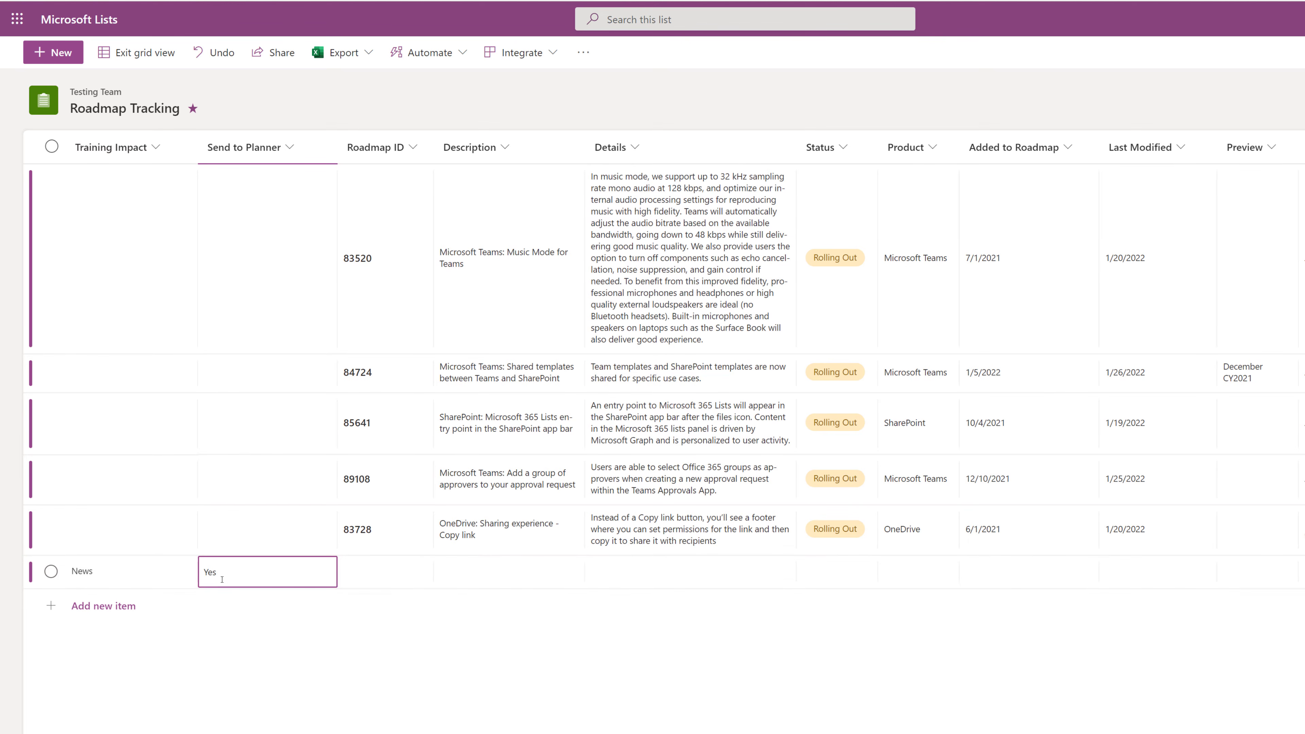
pyautogui.press('Tab')
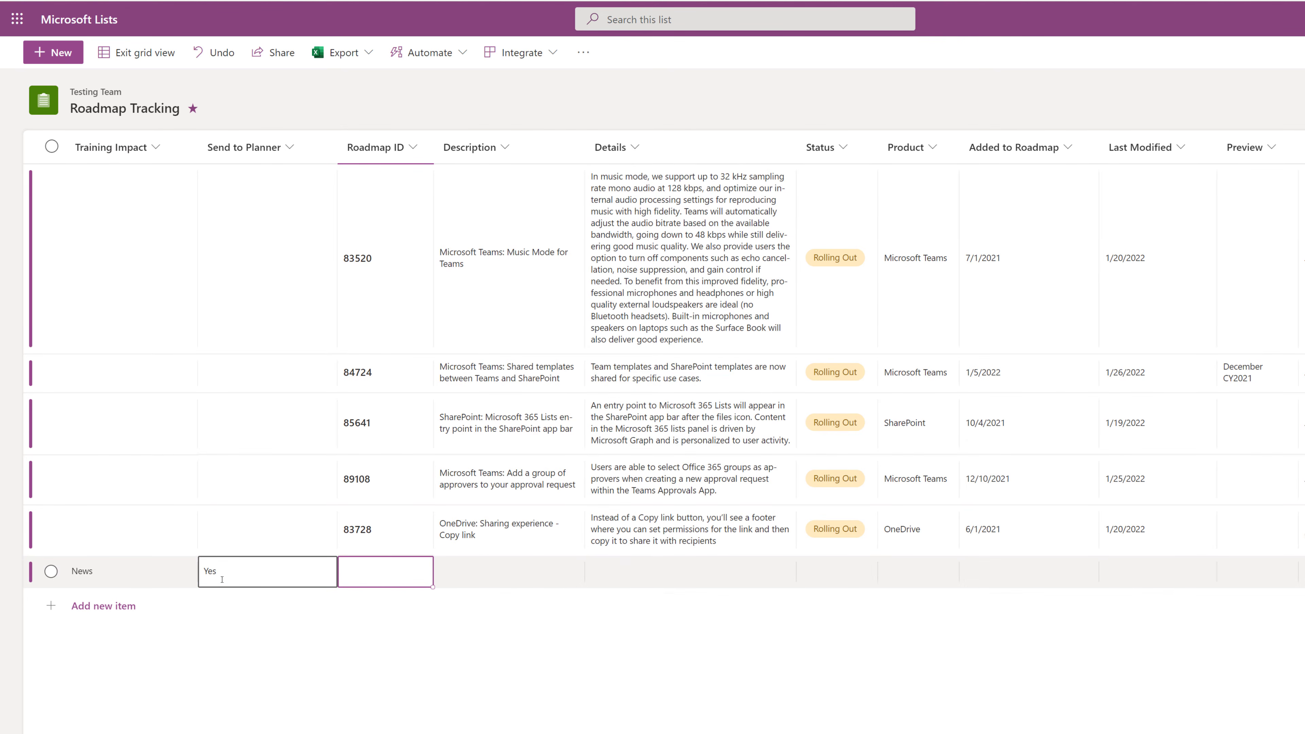
pyautogui.write('875203')
pyautogui.press('Tab')
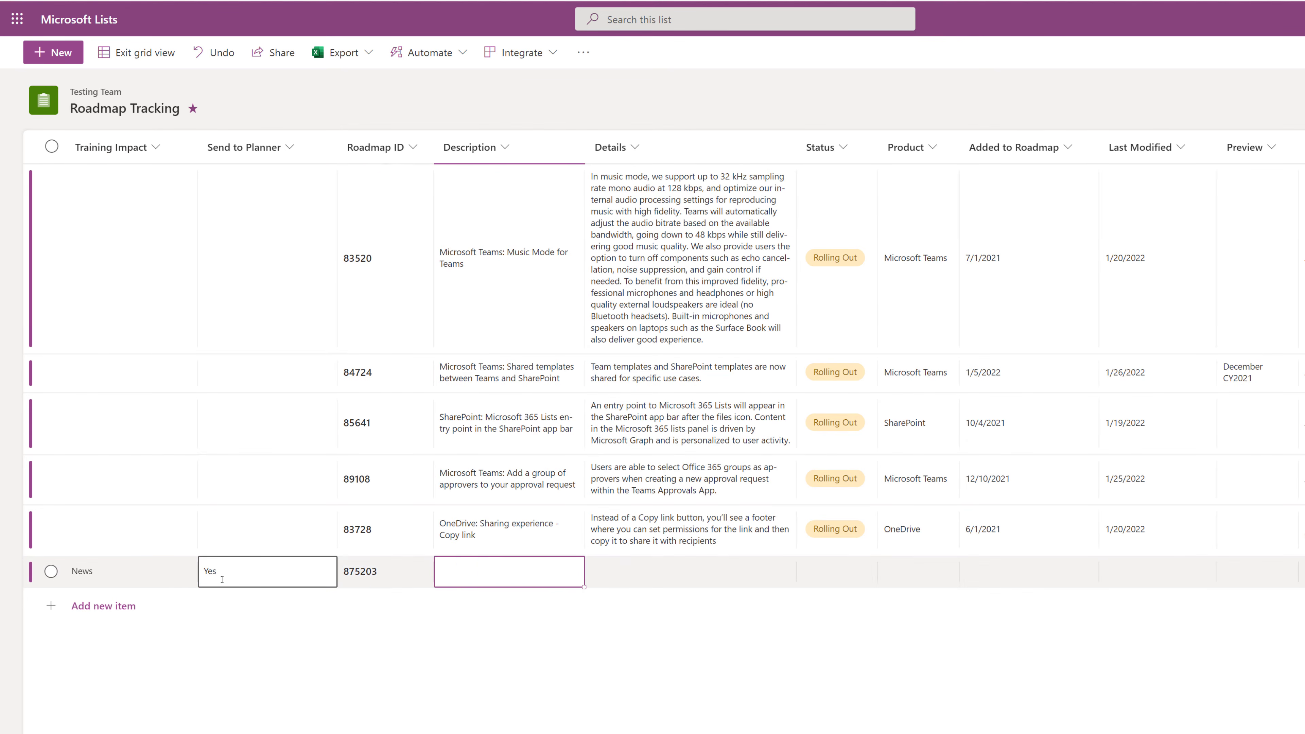
# Fill in the new item's Description as "Always Test", Details as "This is why" and Status as In Development.
pyautogui.write('Always Test')
pyautogui.press('Tab')
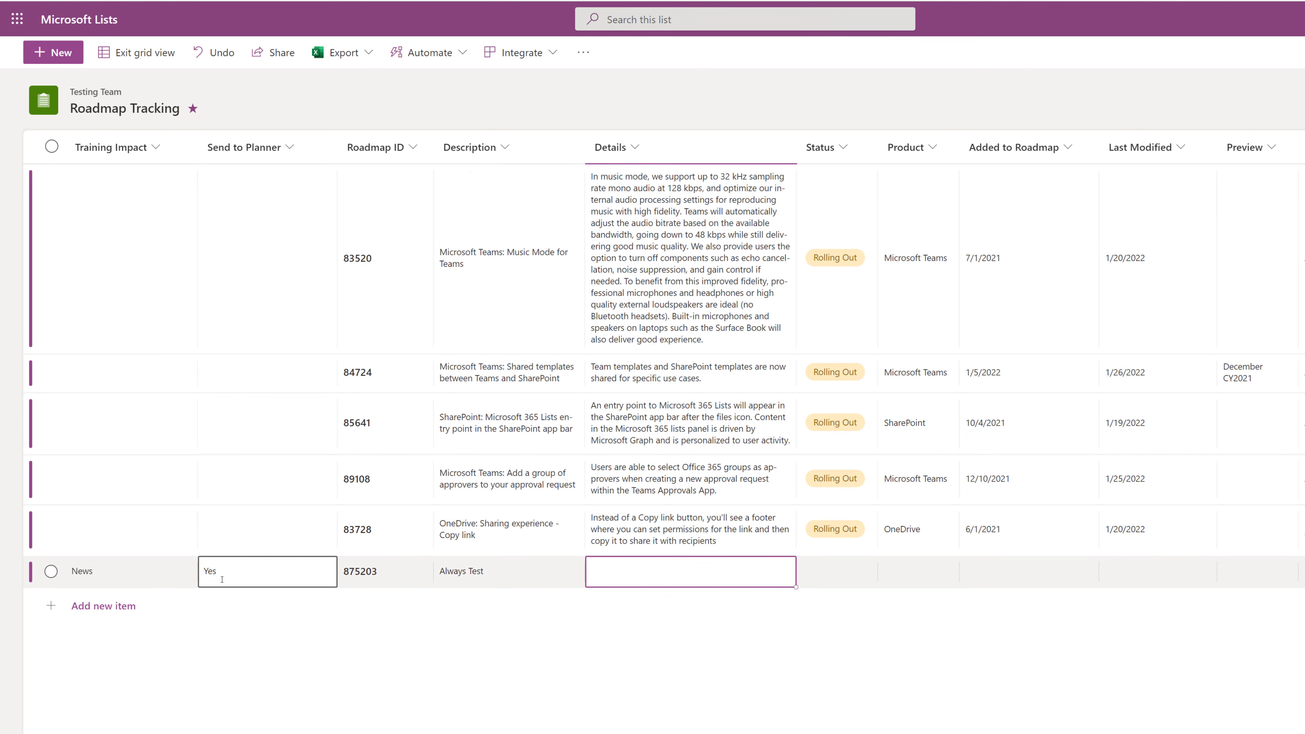
pyautogui.write('This is  why')
pyautogui.press('Tab')
pyautogui.click(836, 570)
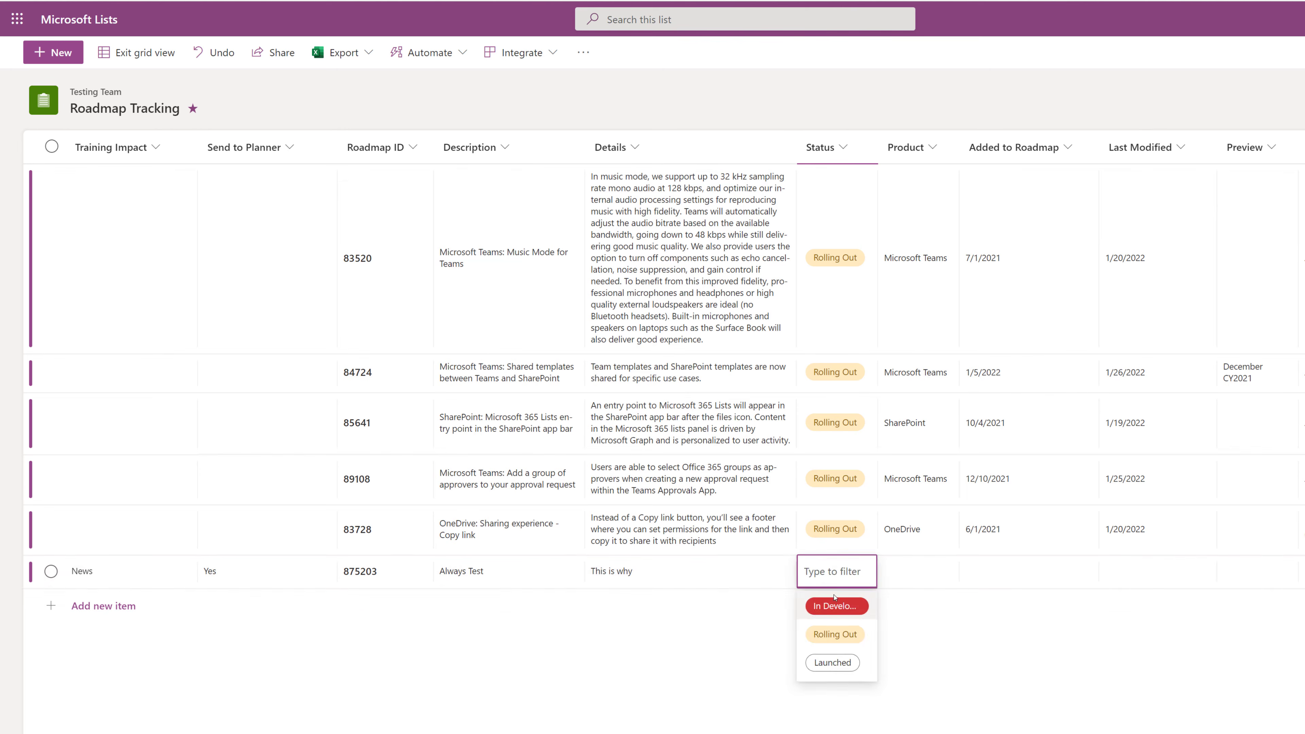
pyautogui.click(837, 605)
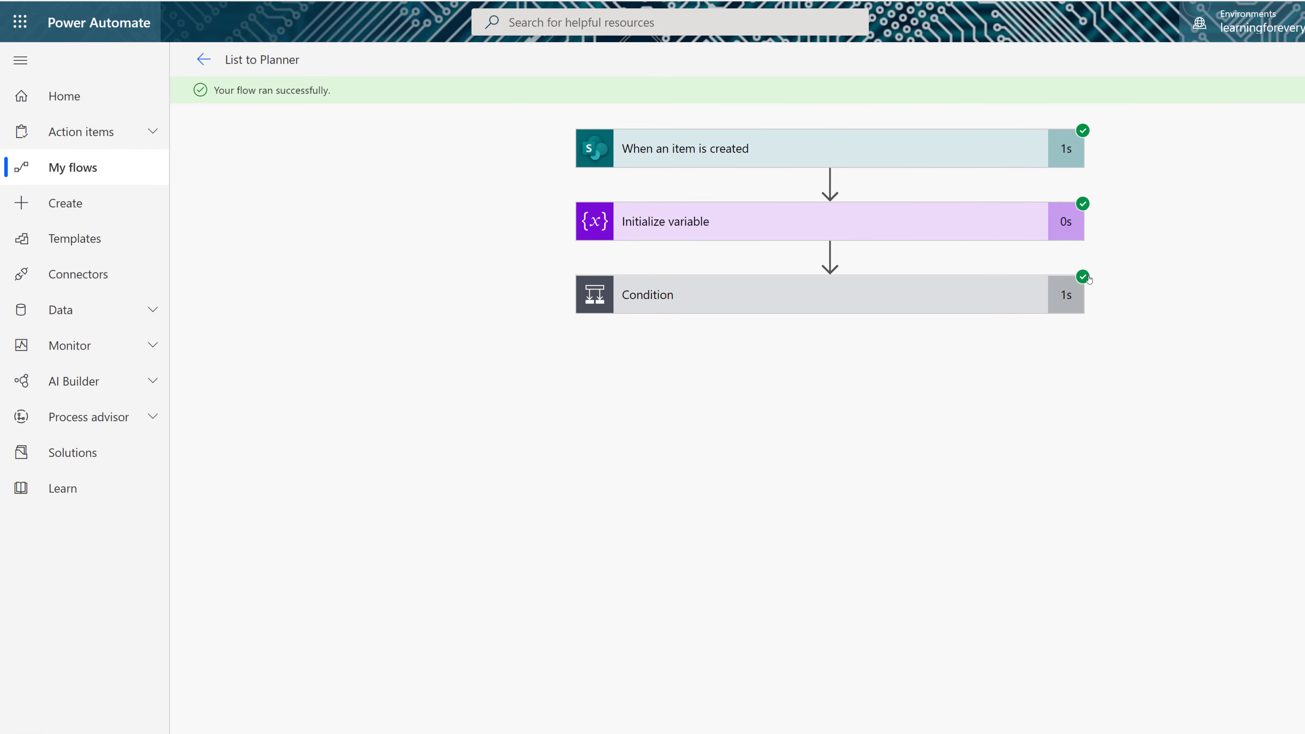
# Inspect the Condition result of the Power Automate run, and check the "875203 - Always Test" task's details on Planner's Training Team board.
pyautogui.click(817, 309)
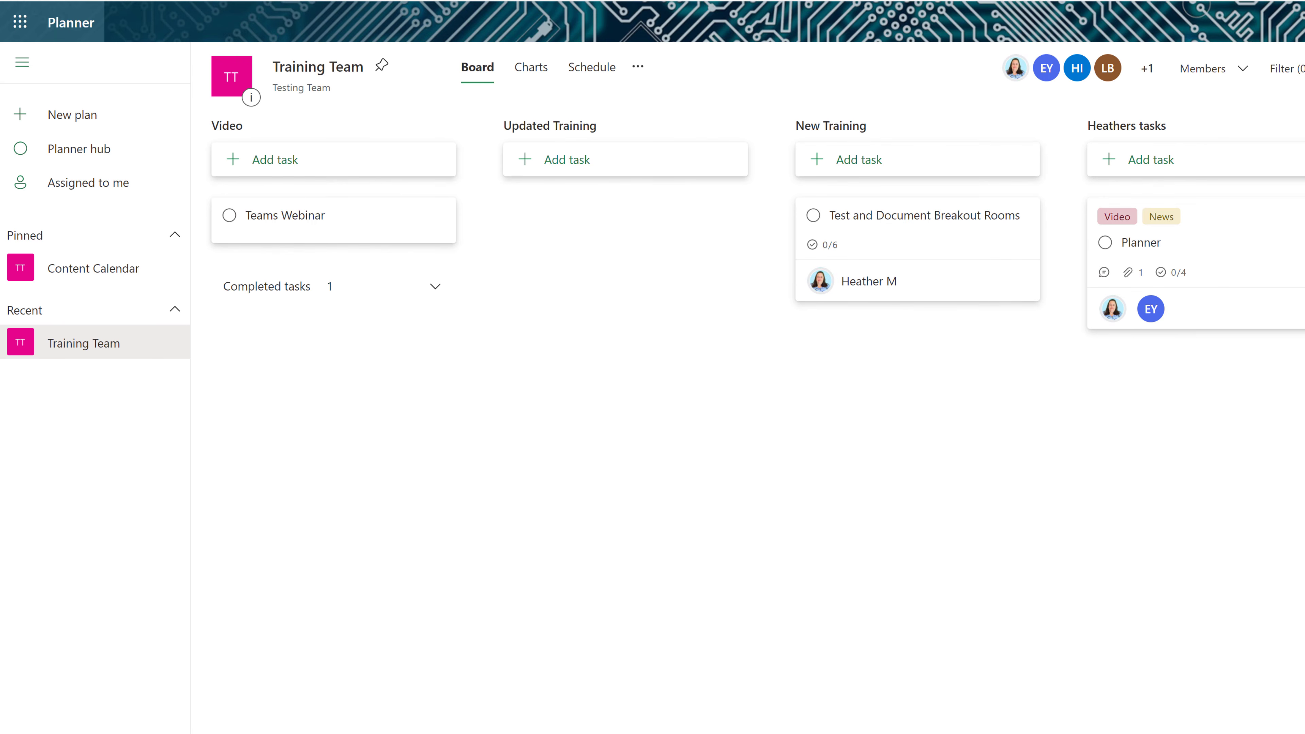
pyautogui.hscroll(4, 748, 411)
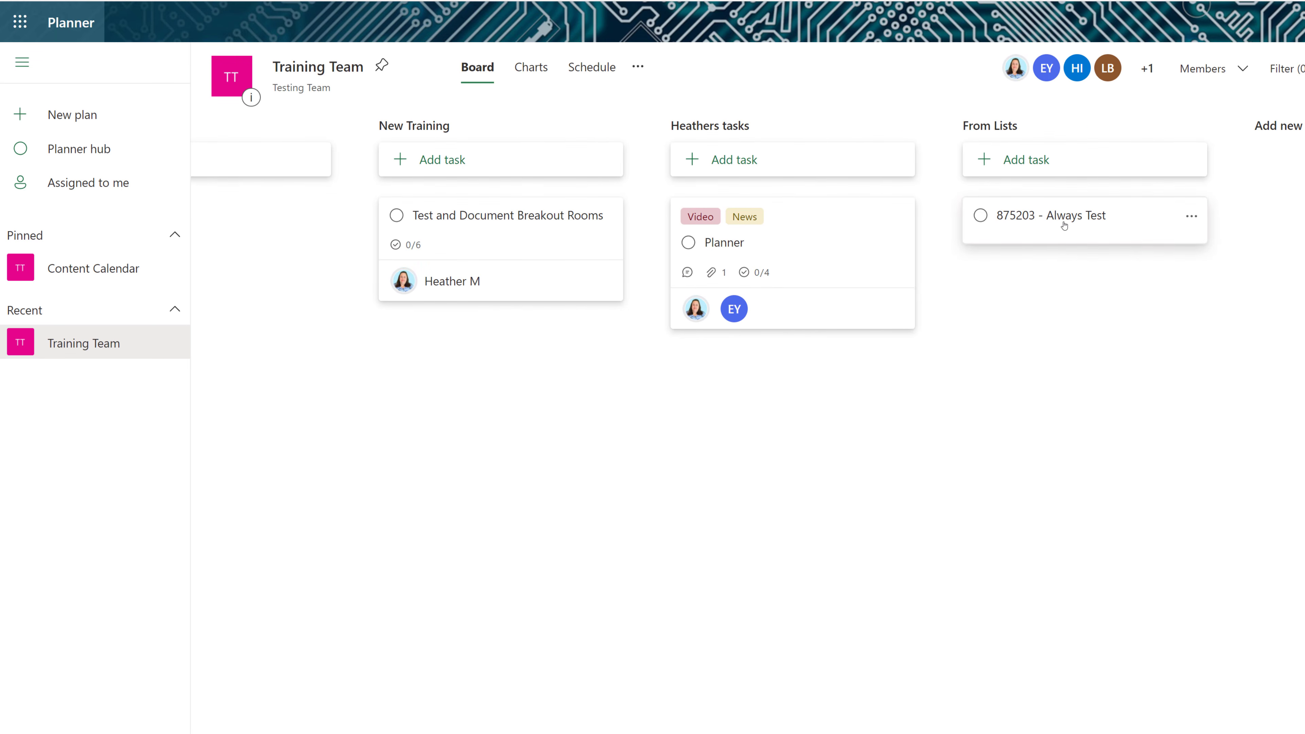
pyautogui.click(1092, 220)
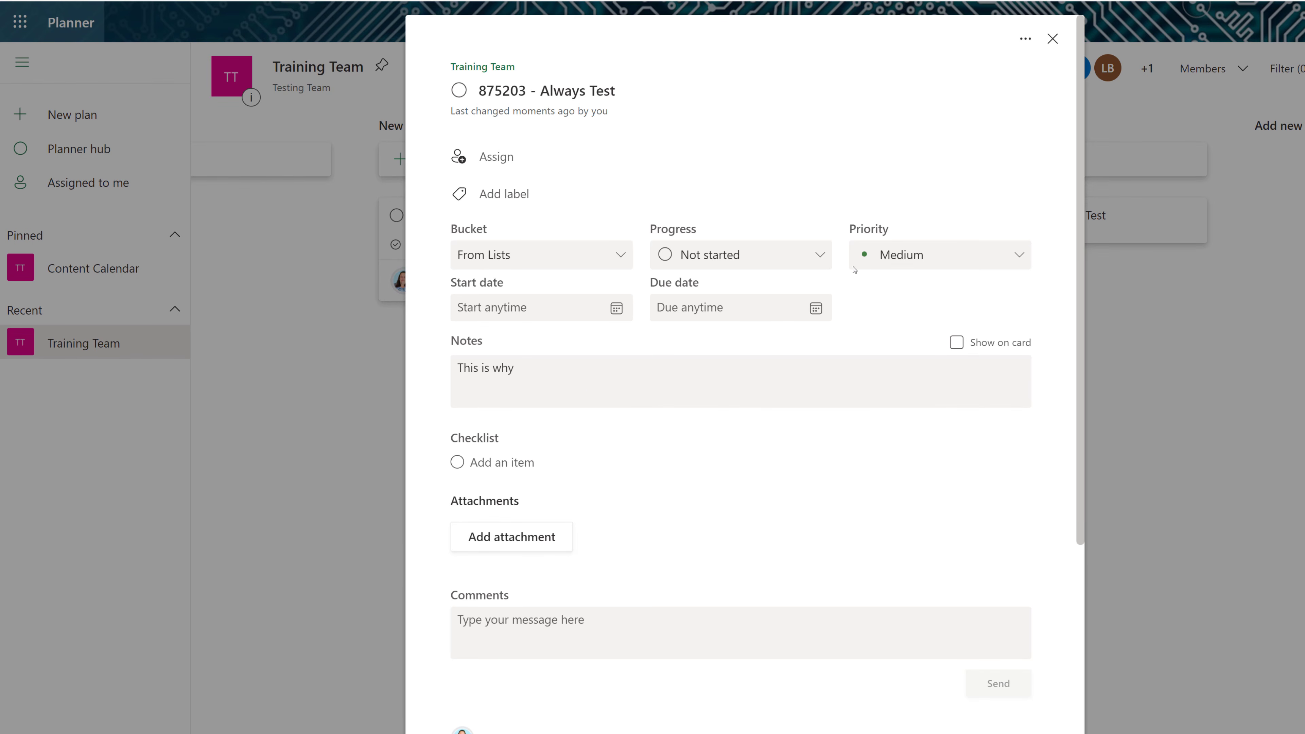
pyautogui.click(1053, 41)
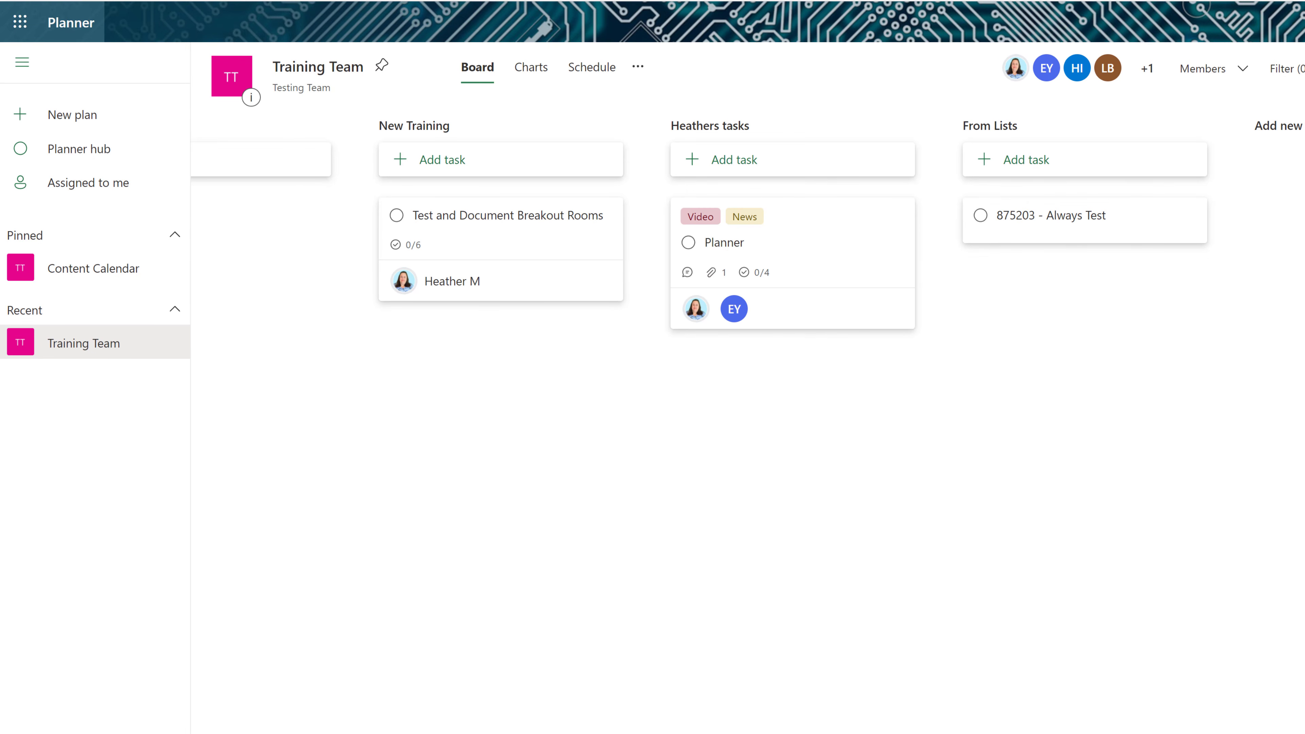
pyautogui.hscroll(-5, 747, 386)
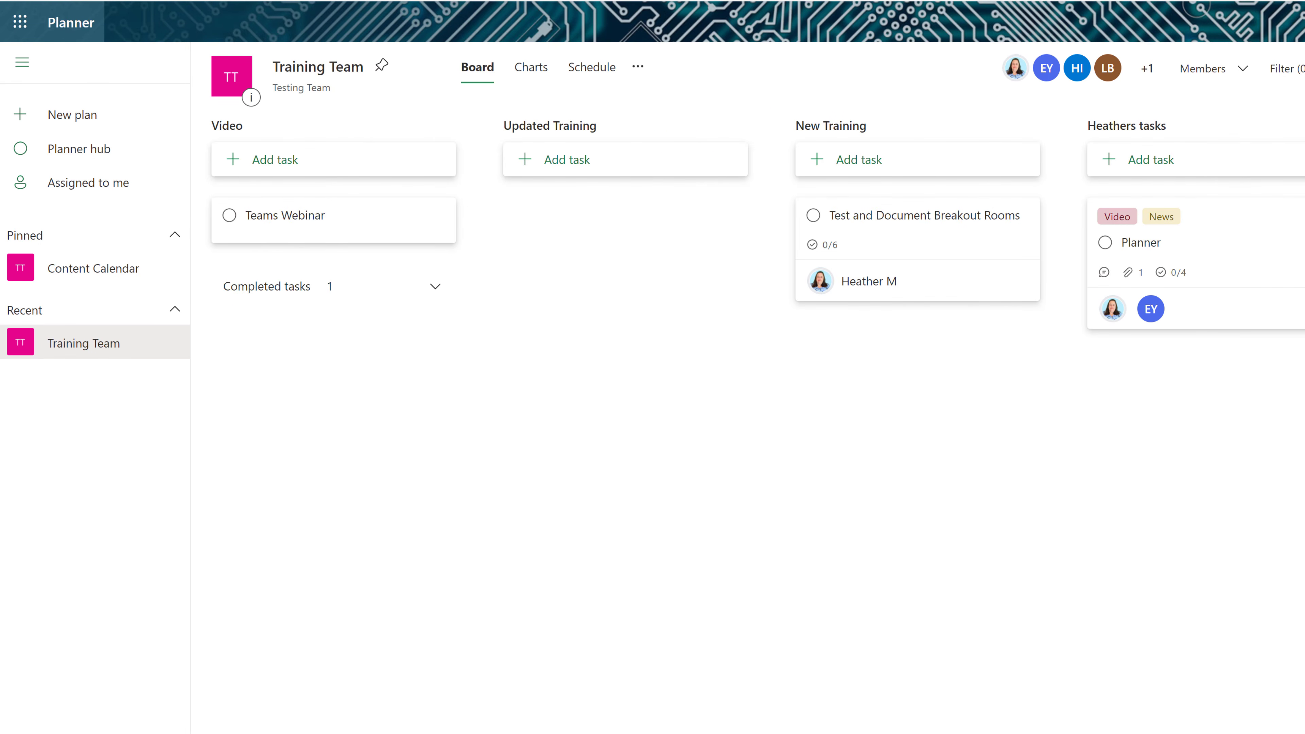